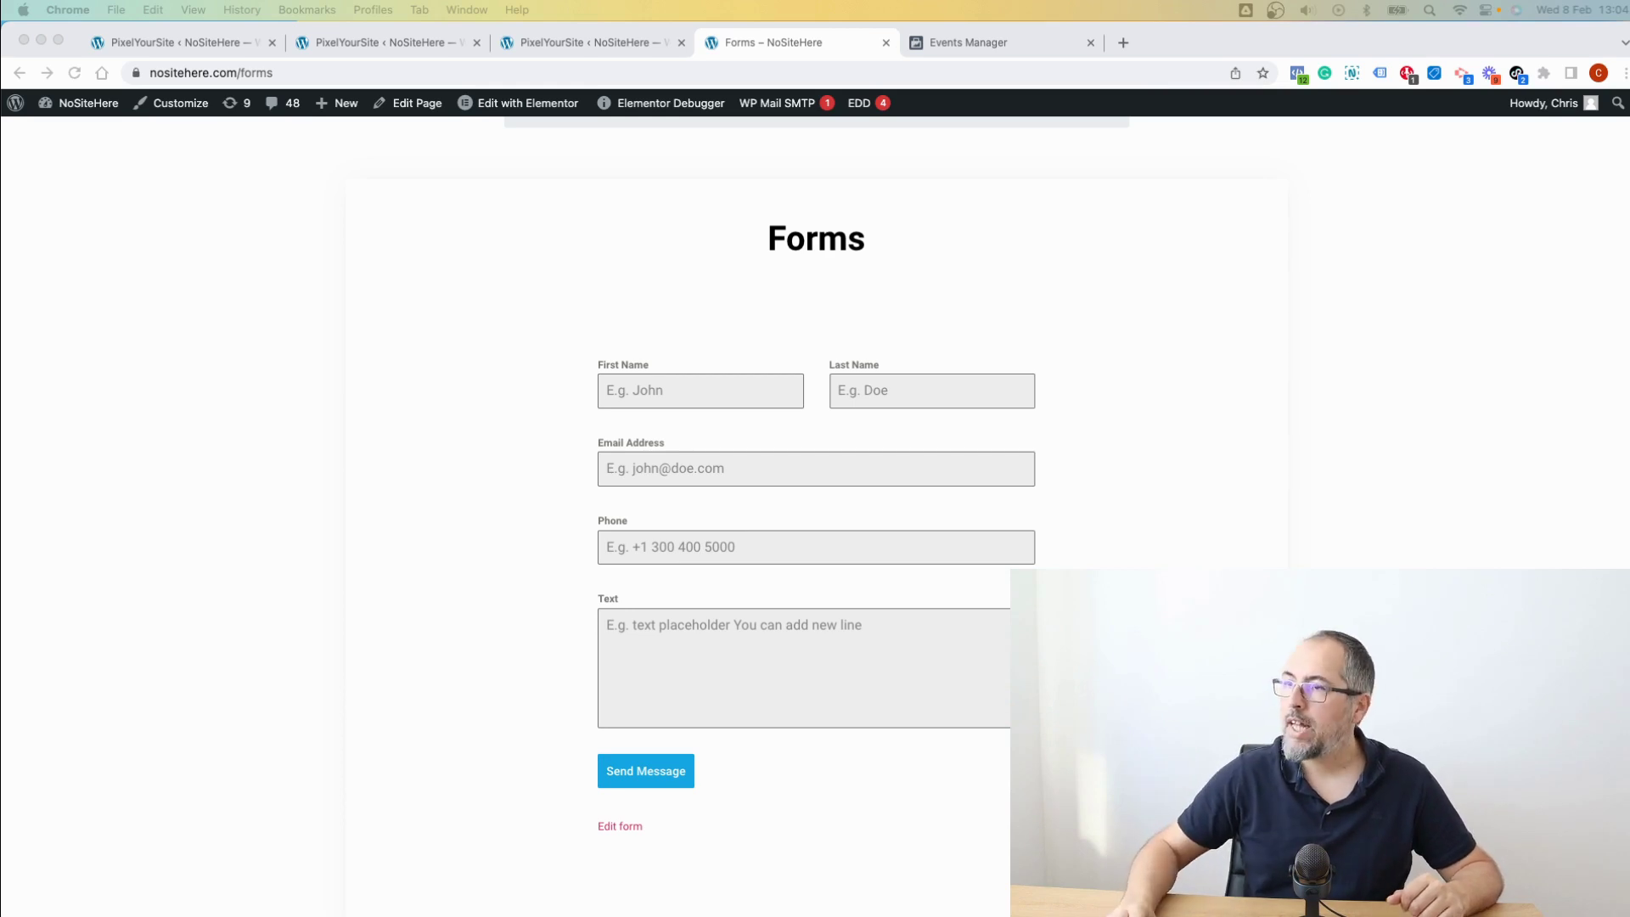
Review NoSiteHere's Pixel events in Events Manager, scrolling down to Lead and back up.
click(989, 50)
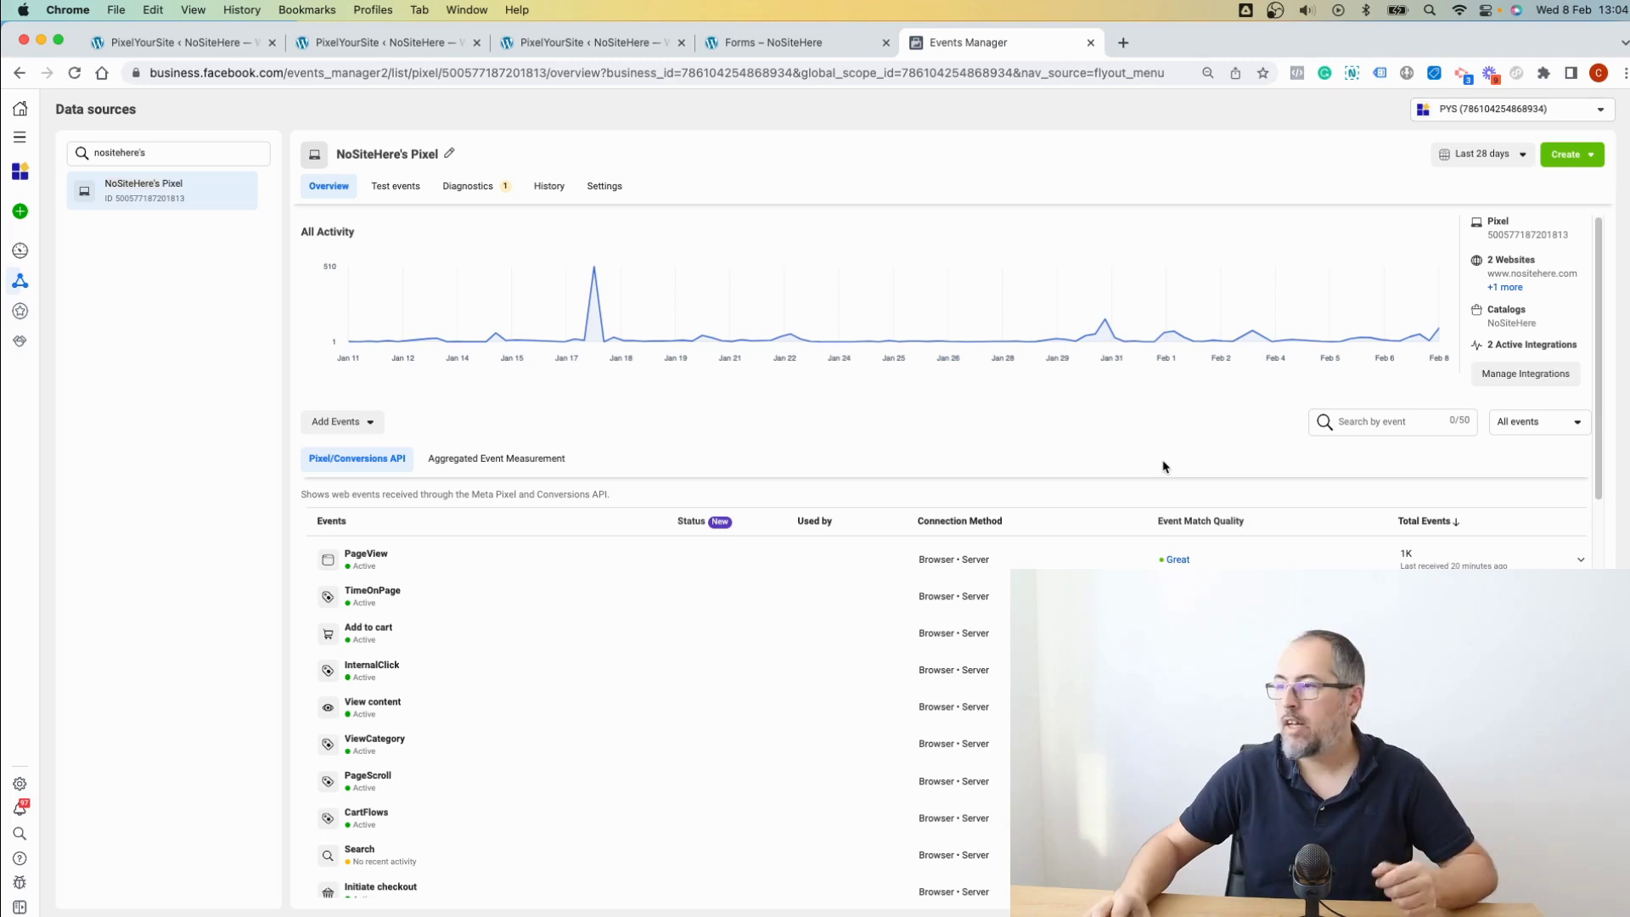
mouse_move(1361, 522)
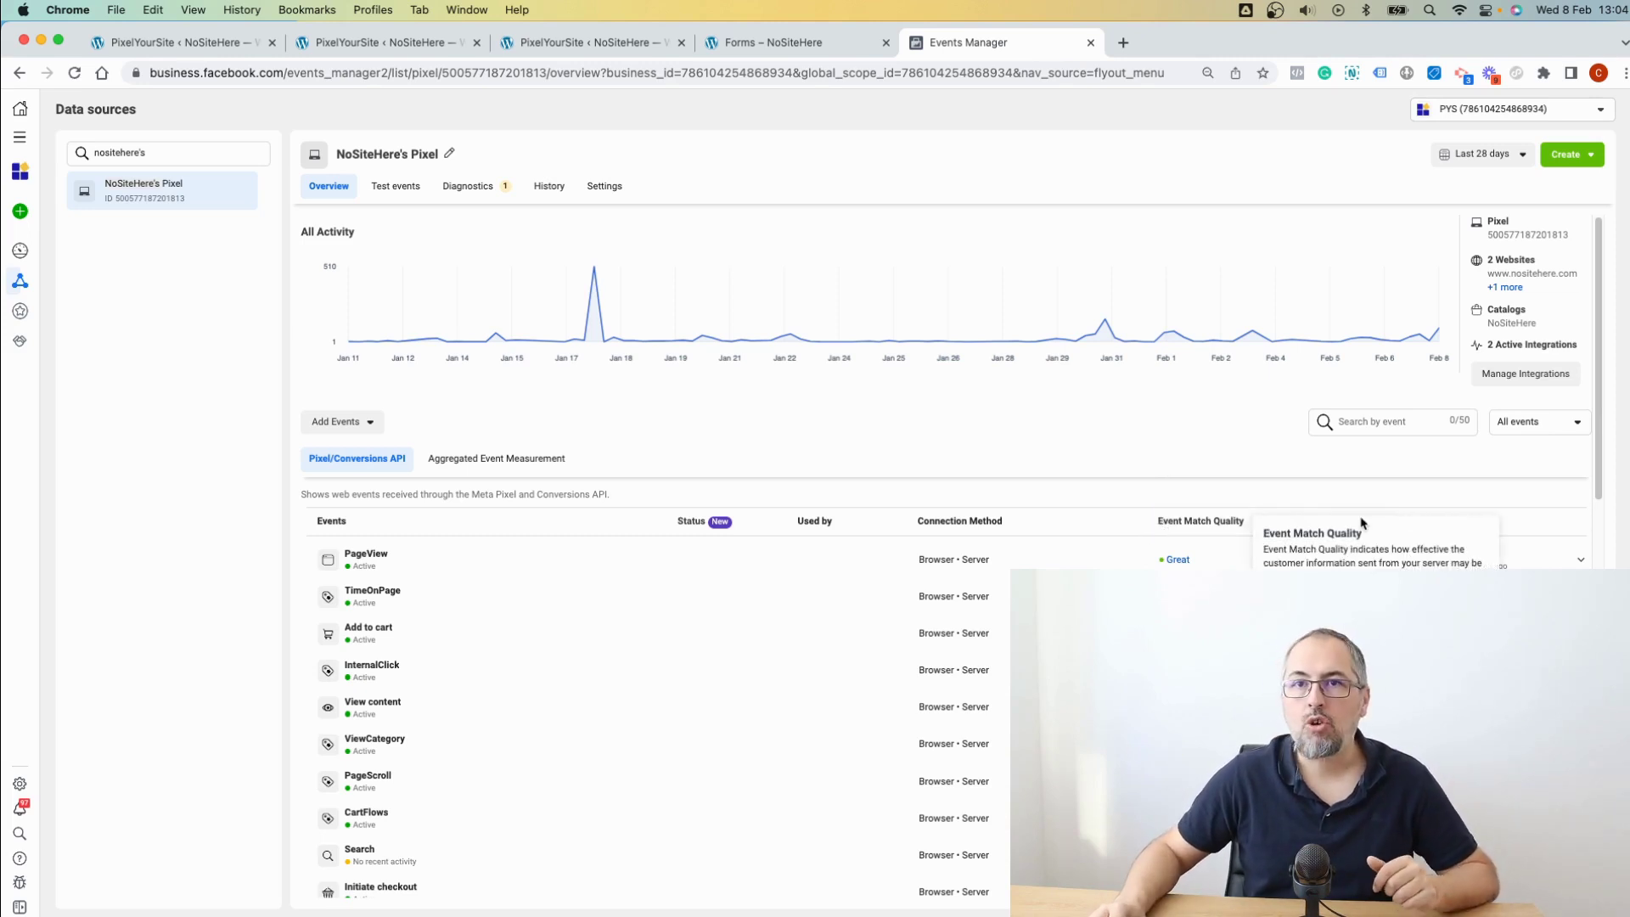
scroll(1274, 595, down, 3)
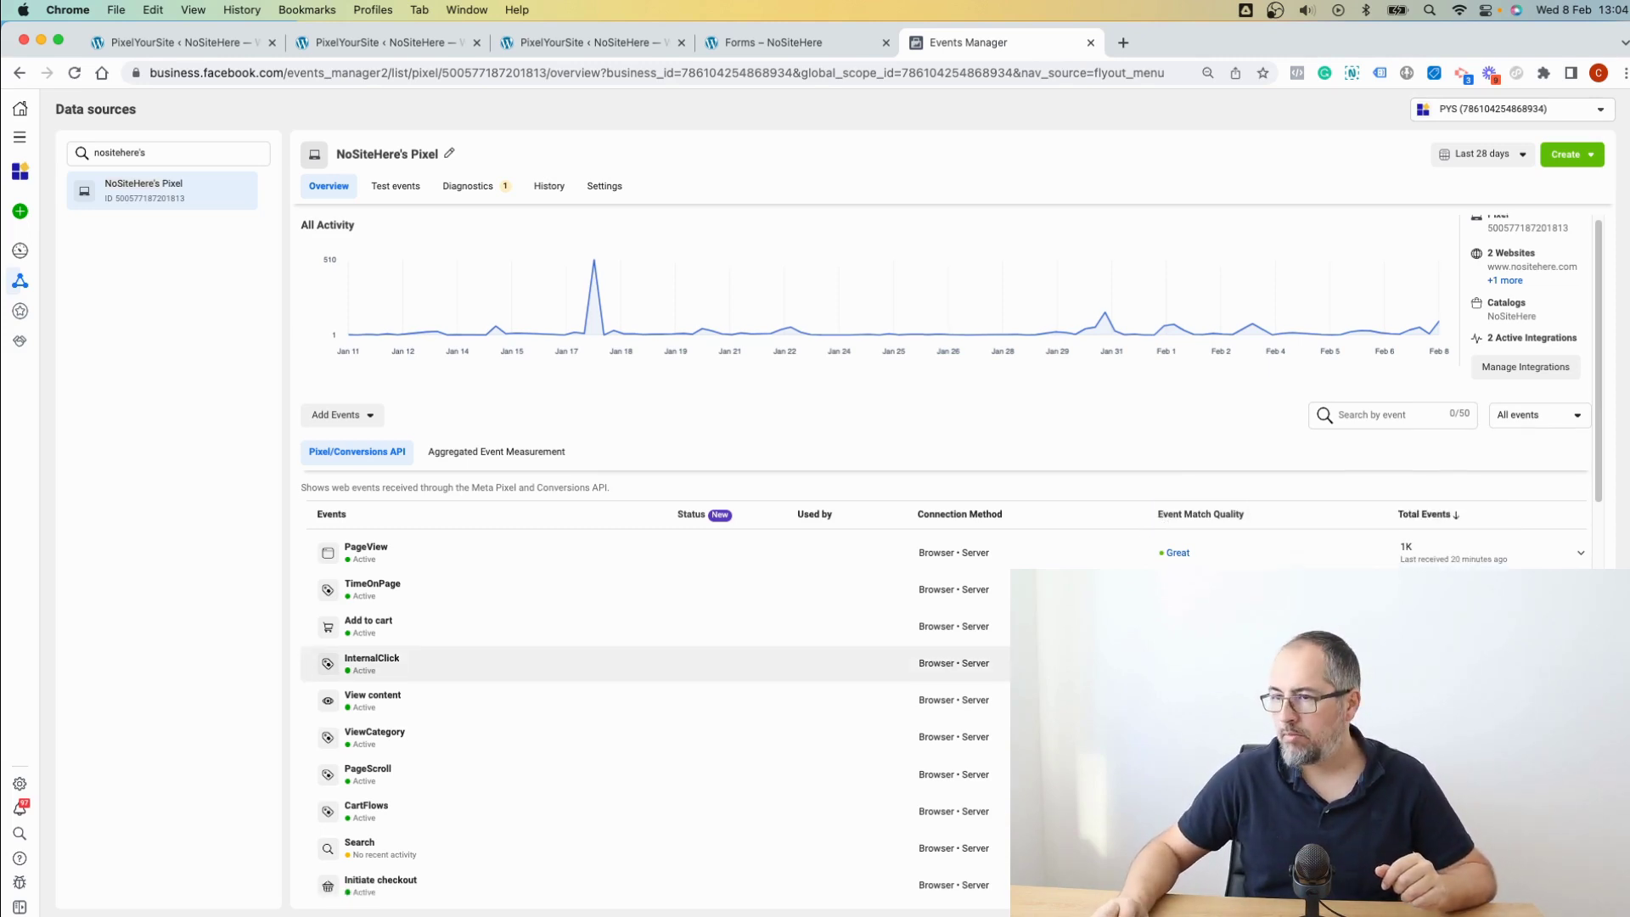
scroll(680, 611, down, 3)
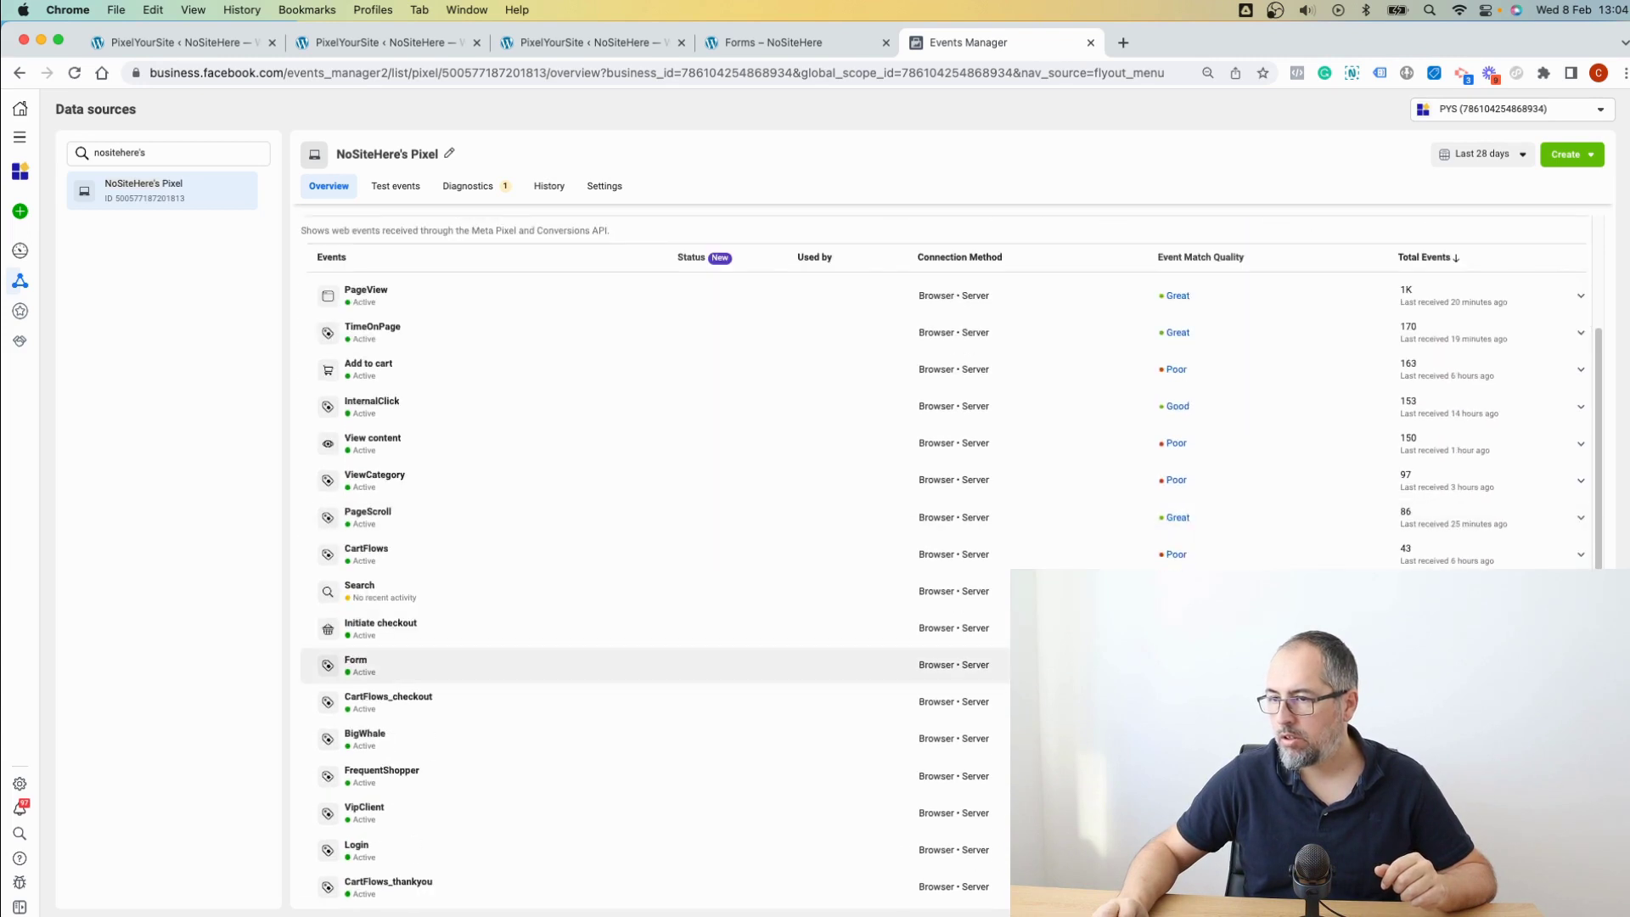
scroll(679, 665, down, 4)
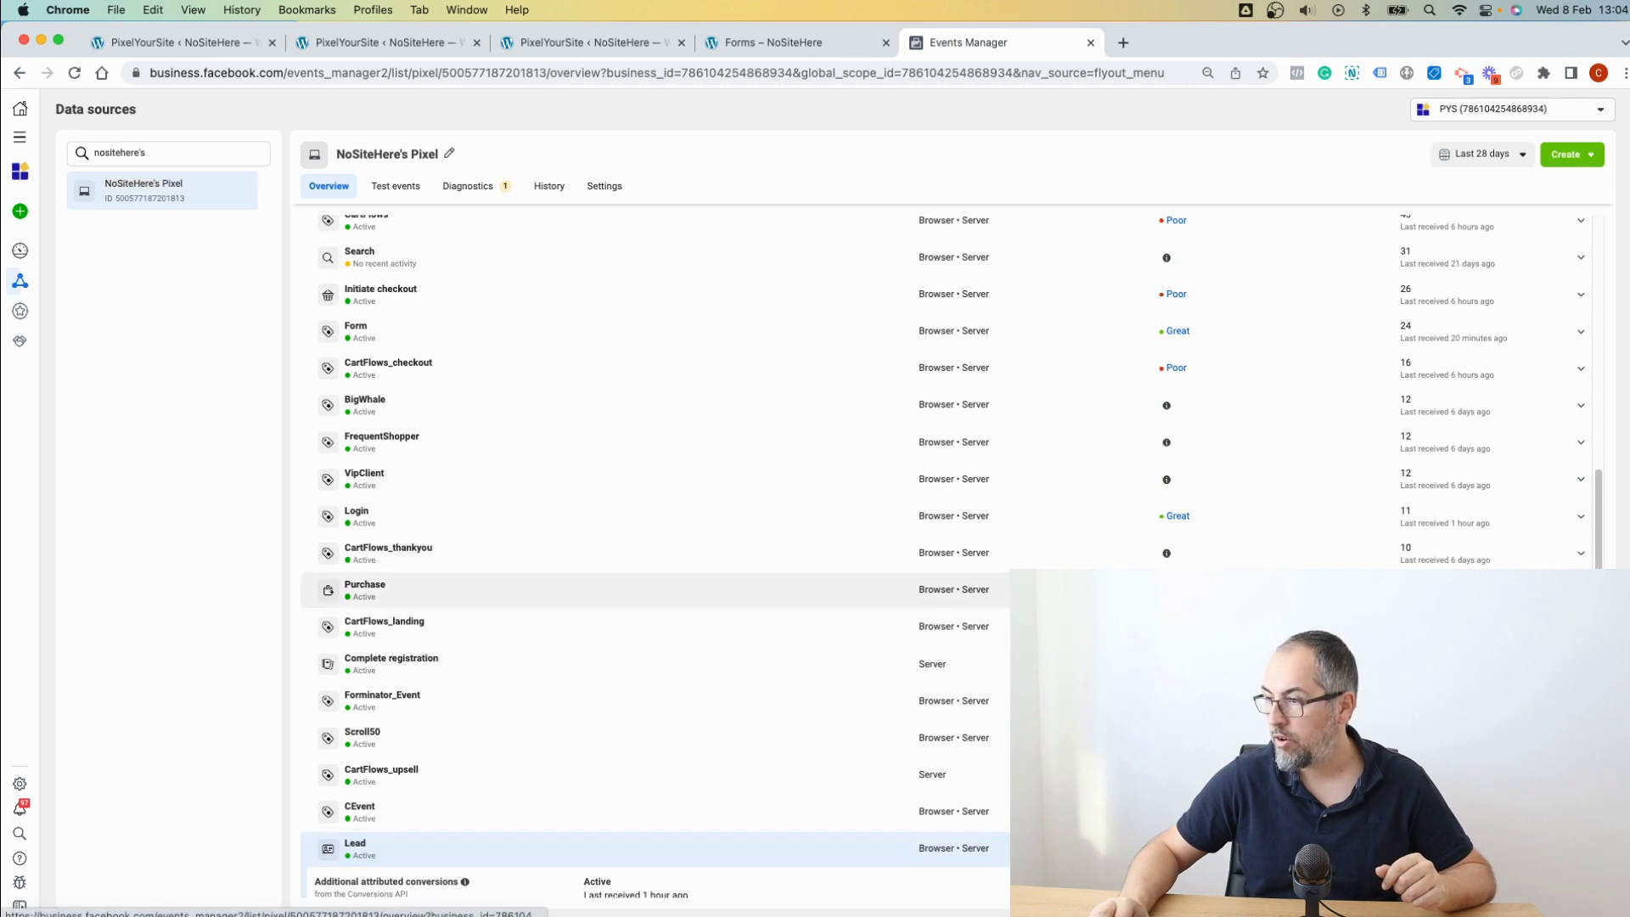
scroll(1078, 553, up, 7)
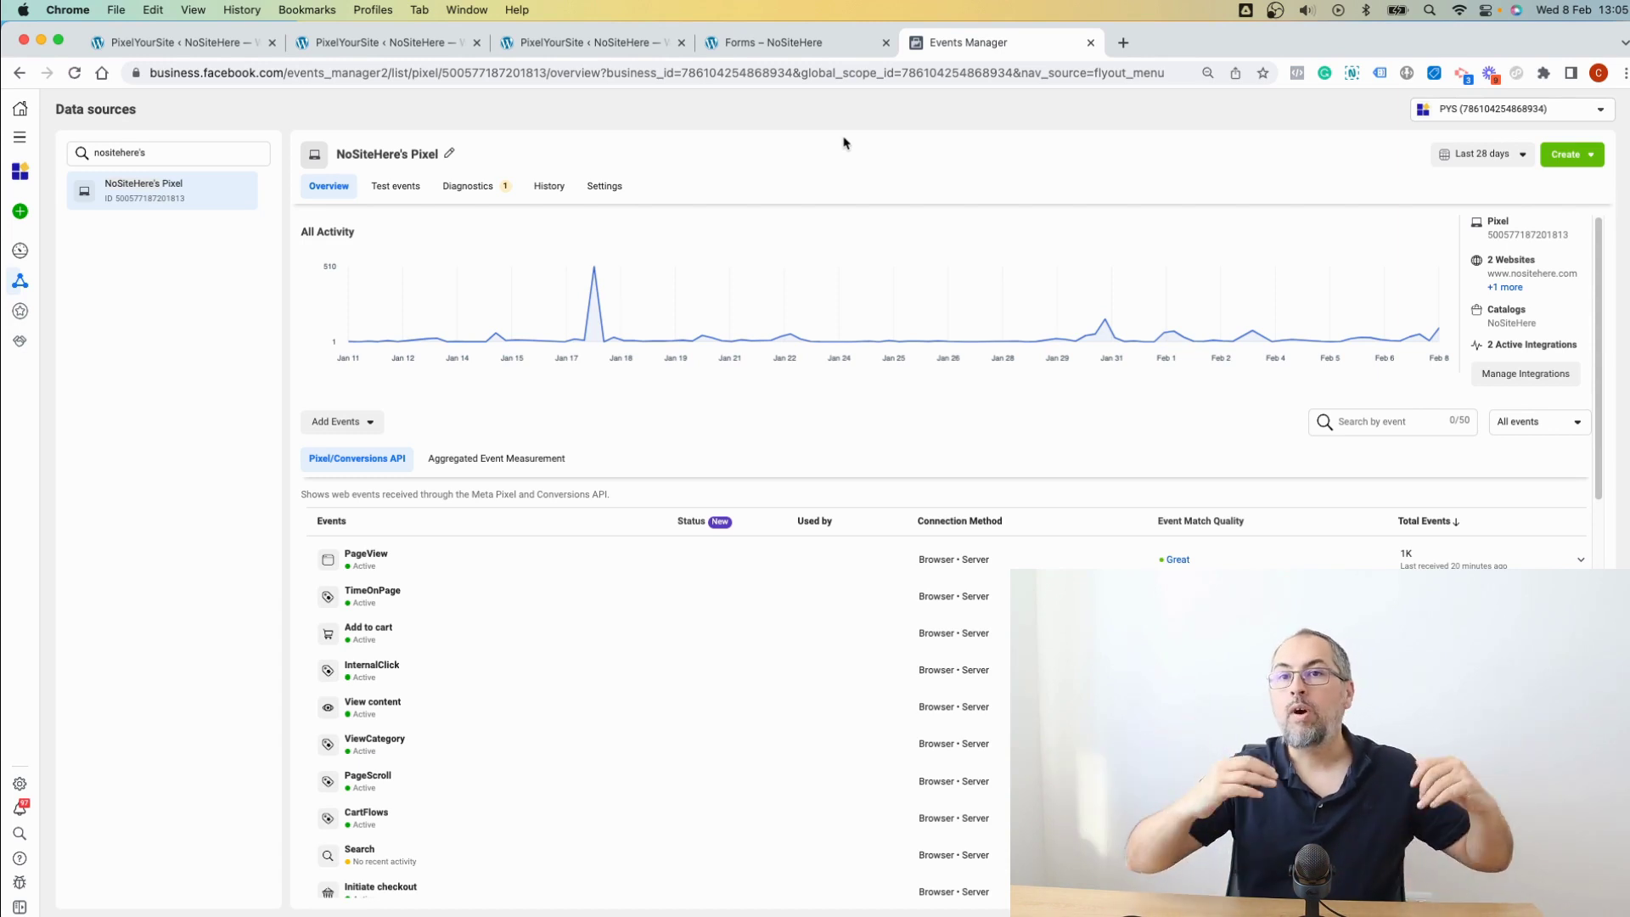
Scroll PixelYourSite's dashboard to Advanced user-data detection and the Fn, Ln and Tel field lists.
click(763, 37)
click(547, 45)
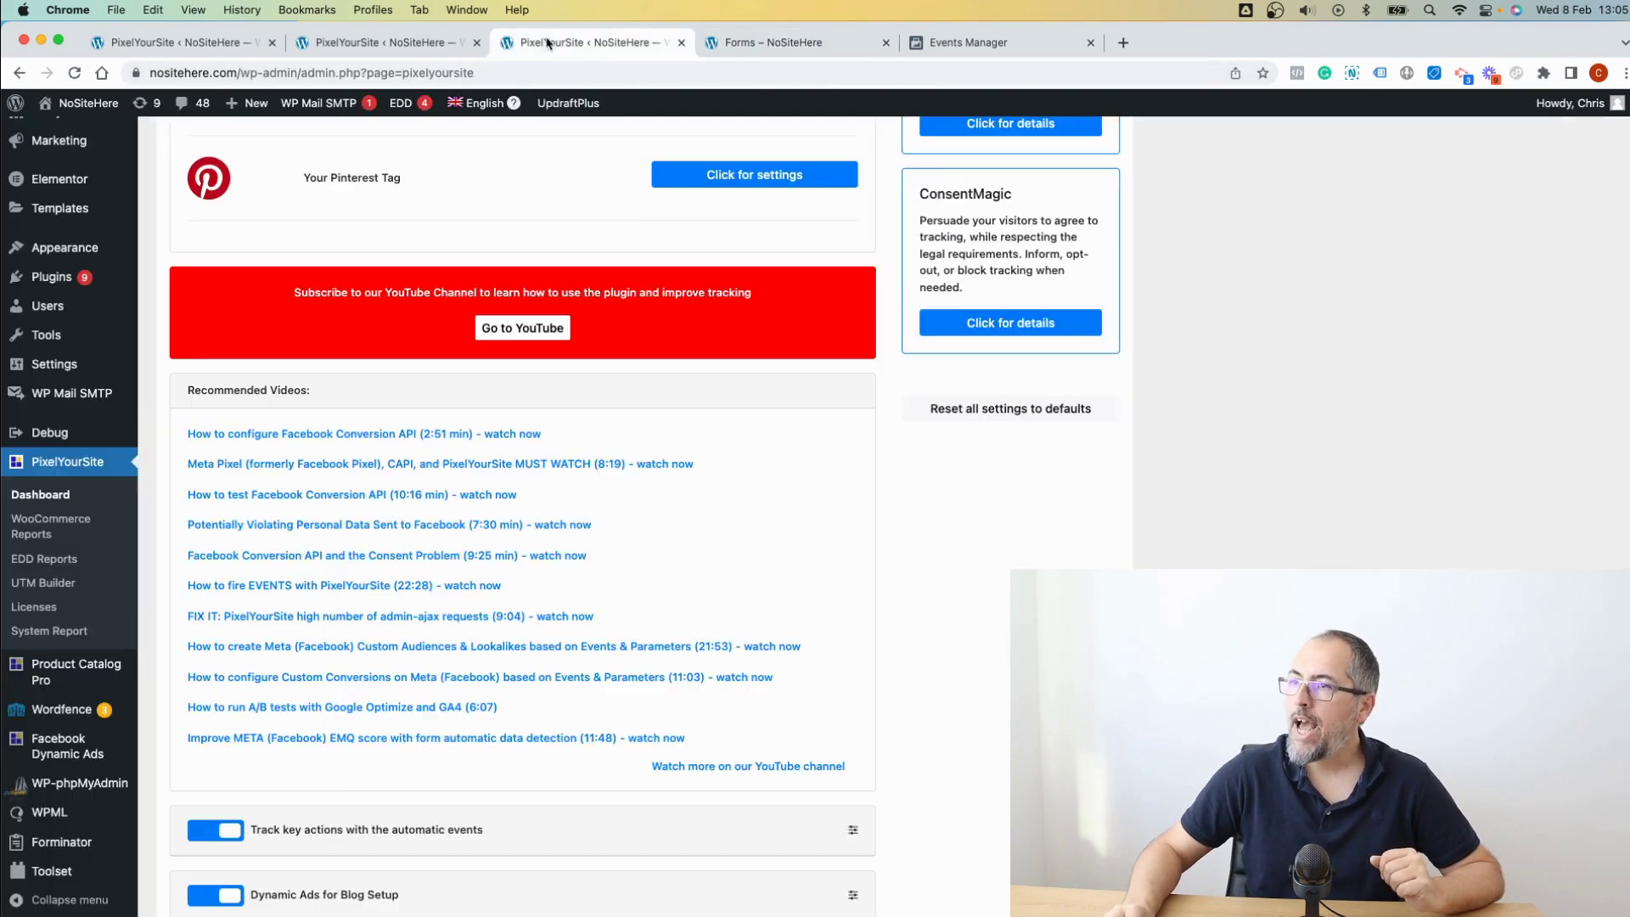
scroll(618, 191, down, 15)
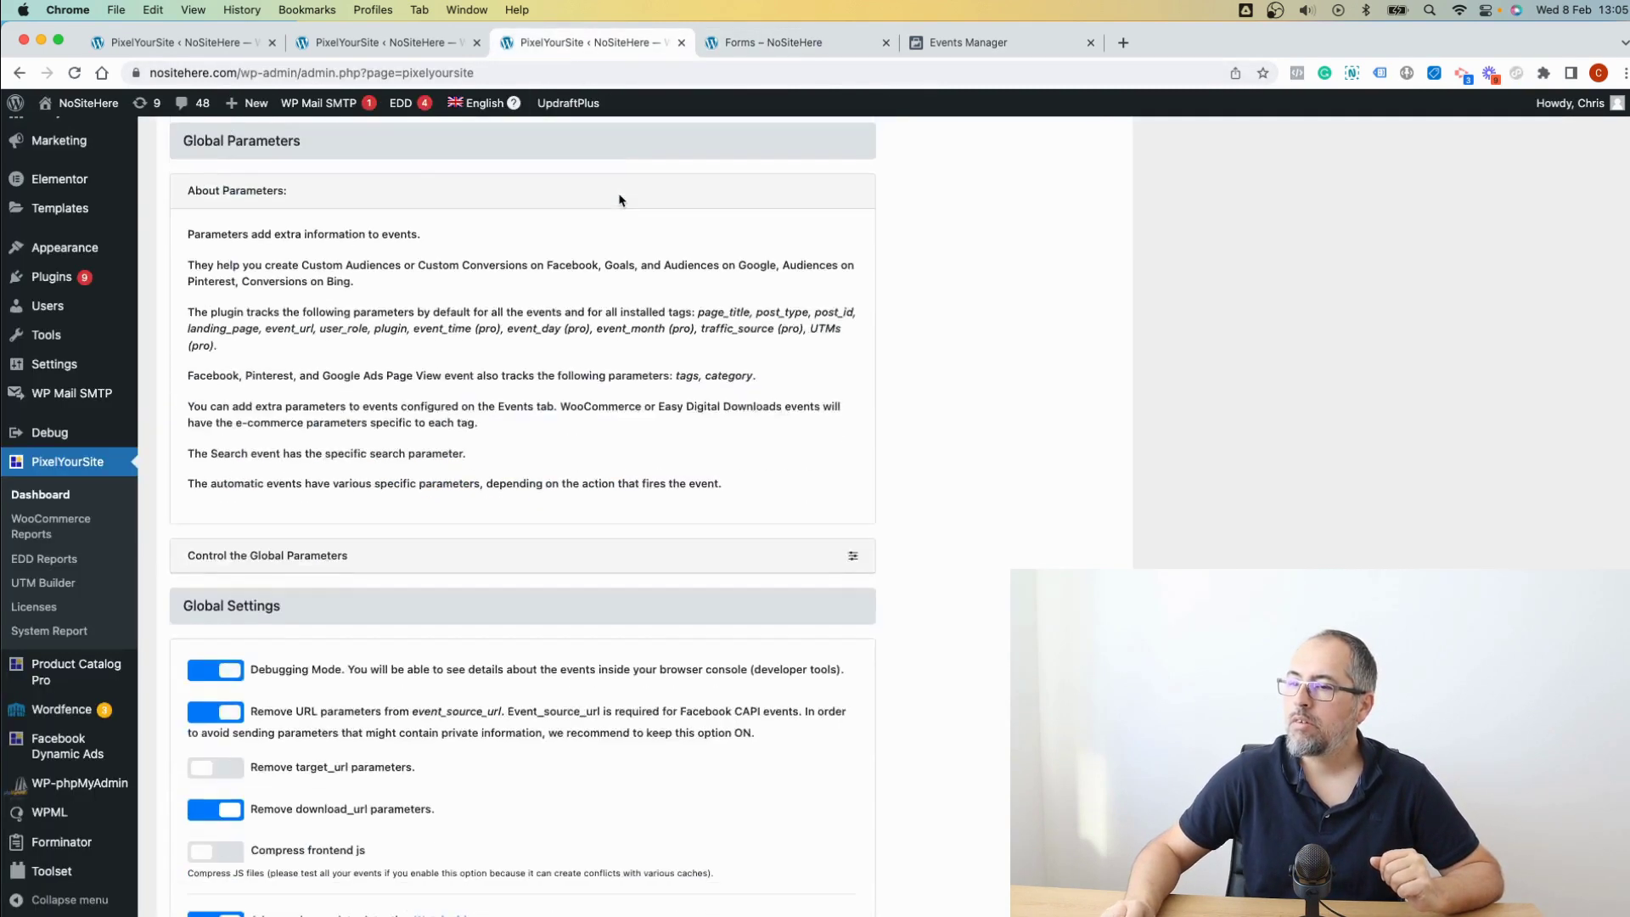
scroll(618, 195, down, 3)
scroll(618, 197, up, 15)
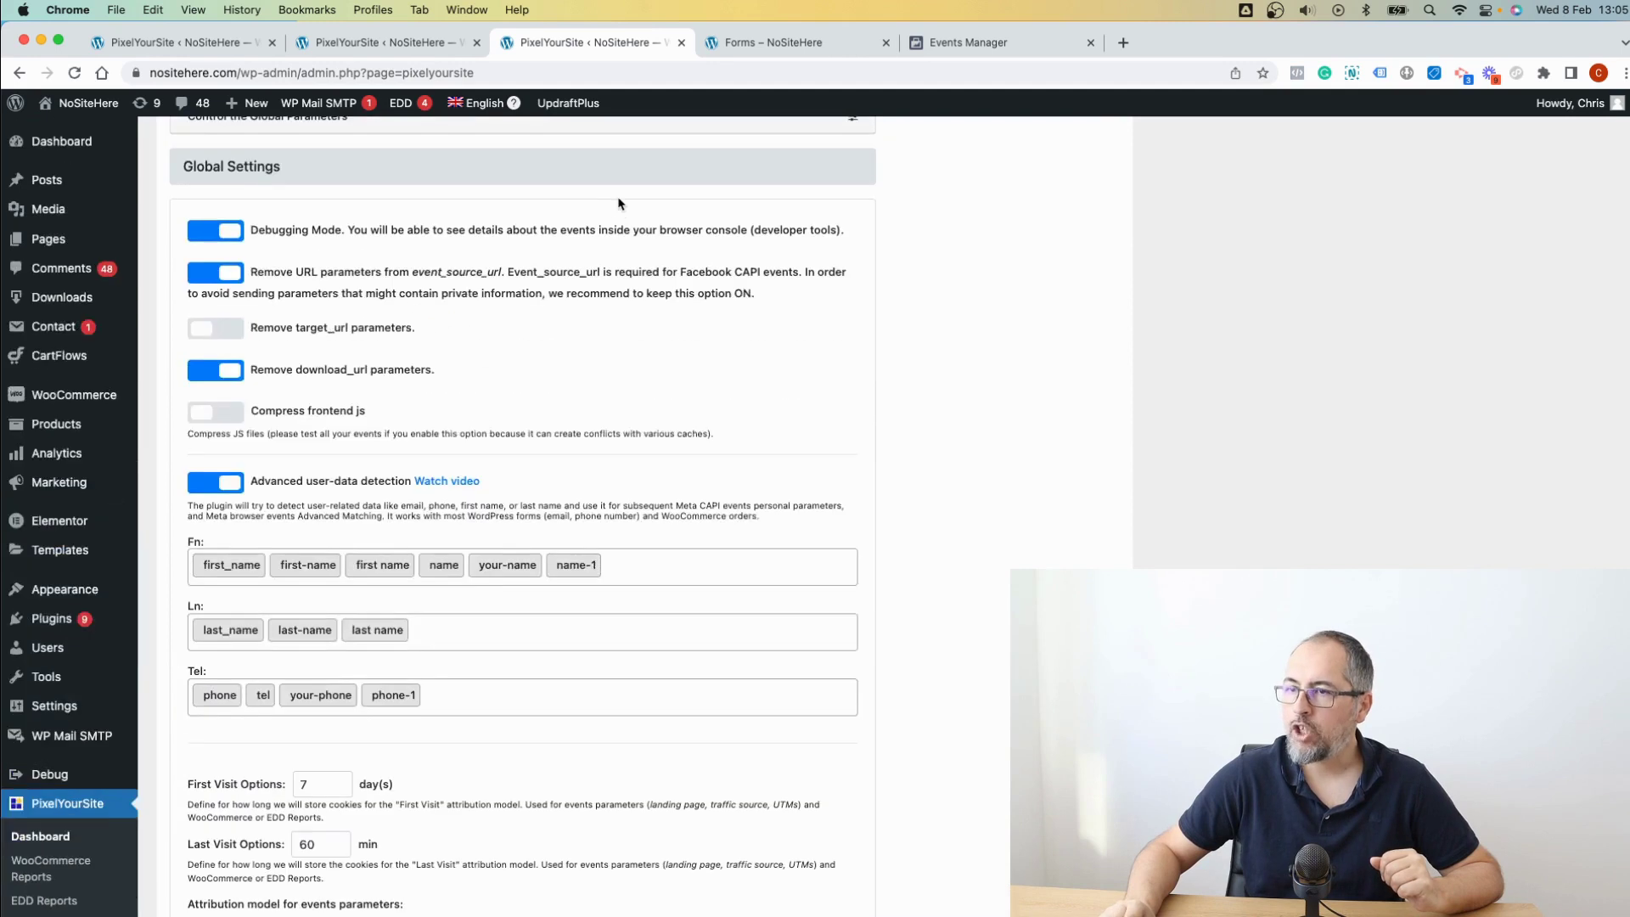
scroll(402, 344, down, 3)
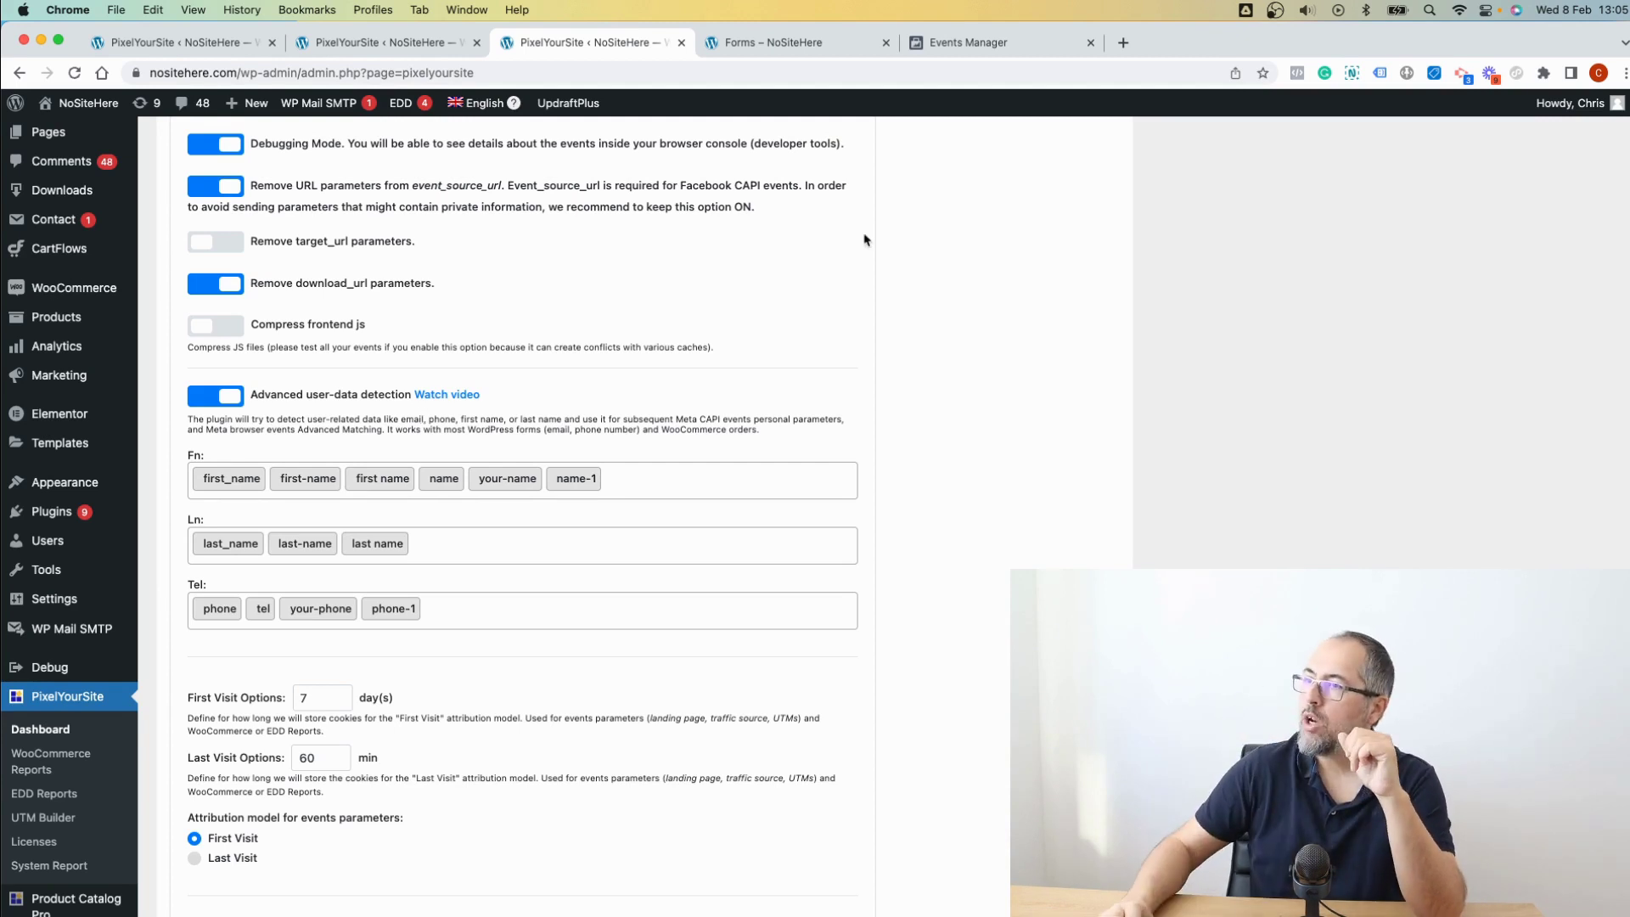
Inspect the Email Address field's markup on the Forms page, then close DevTools.
click(789, 52)
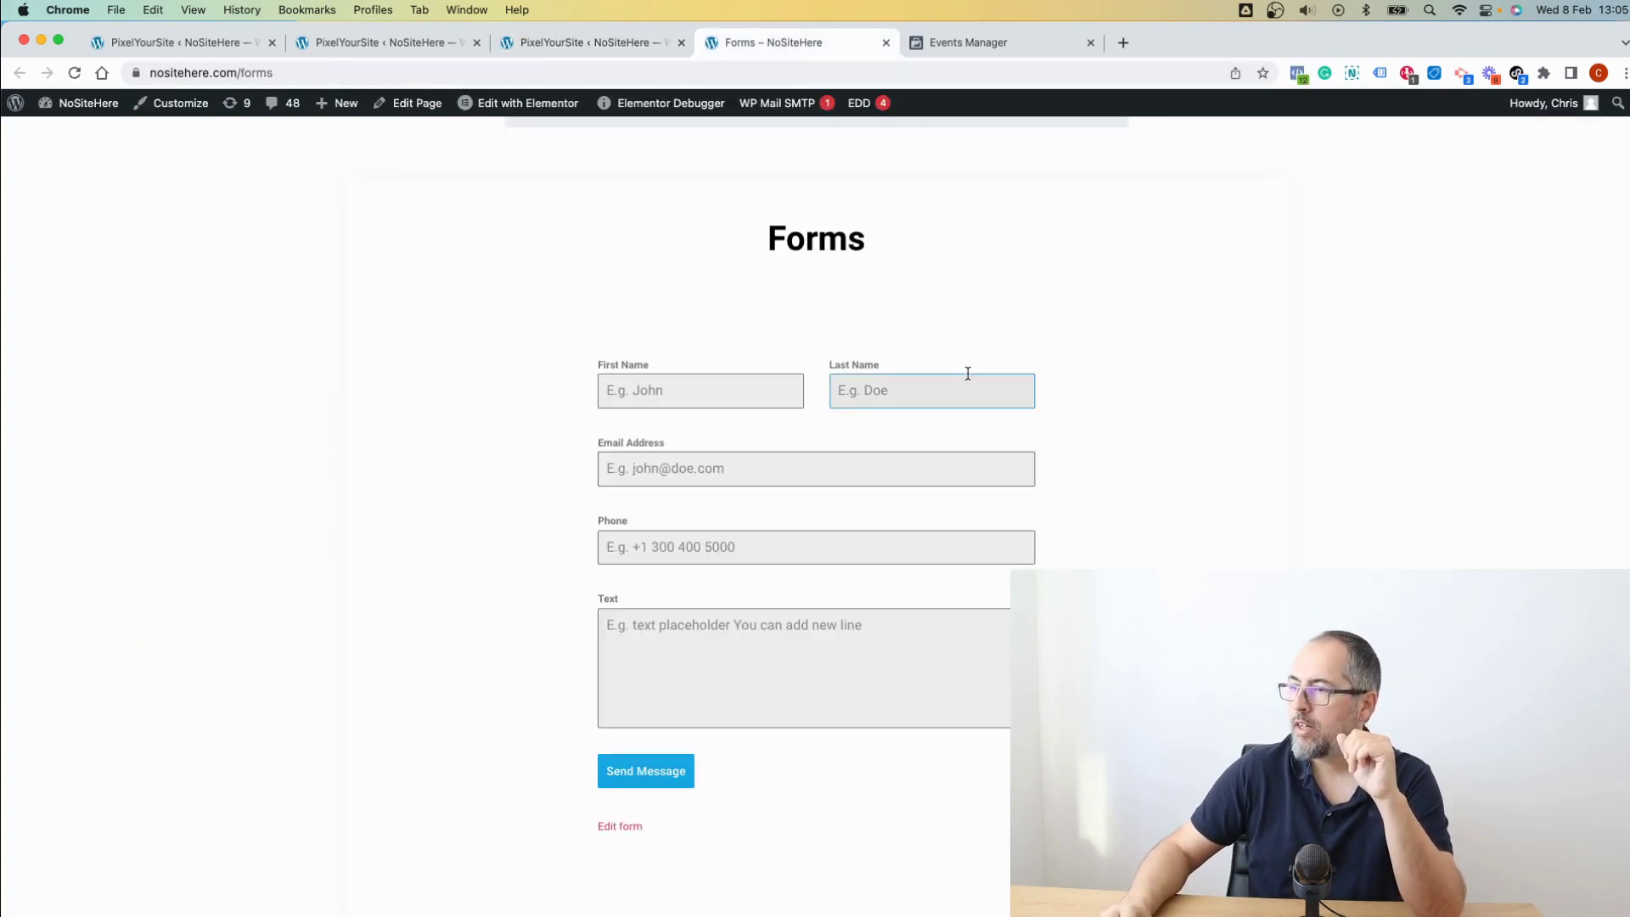
right_click(722, 485)
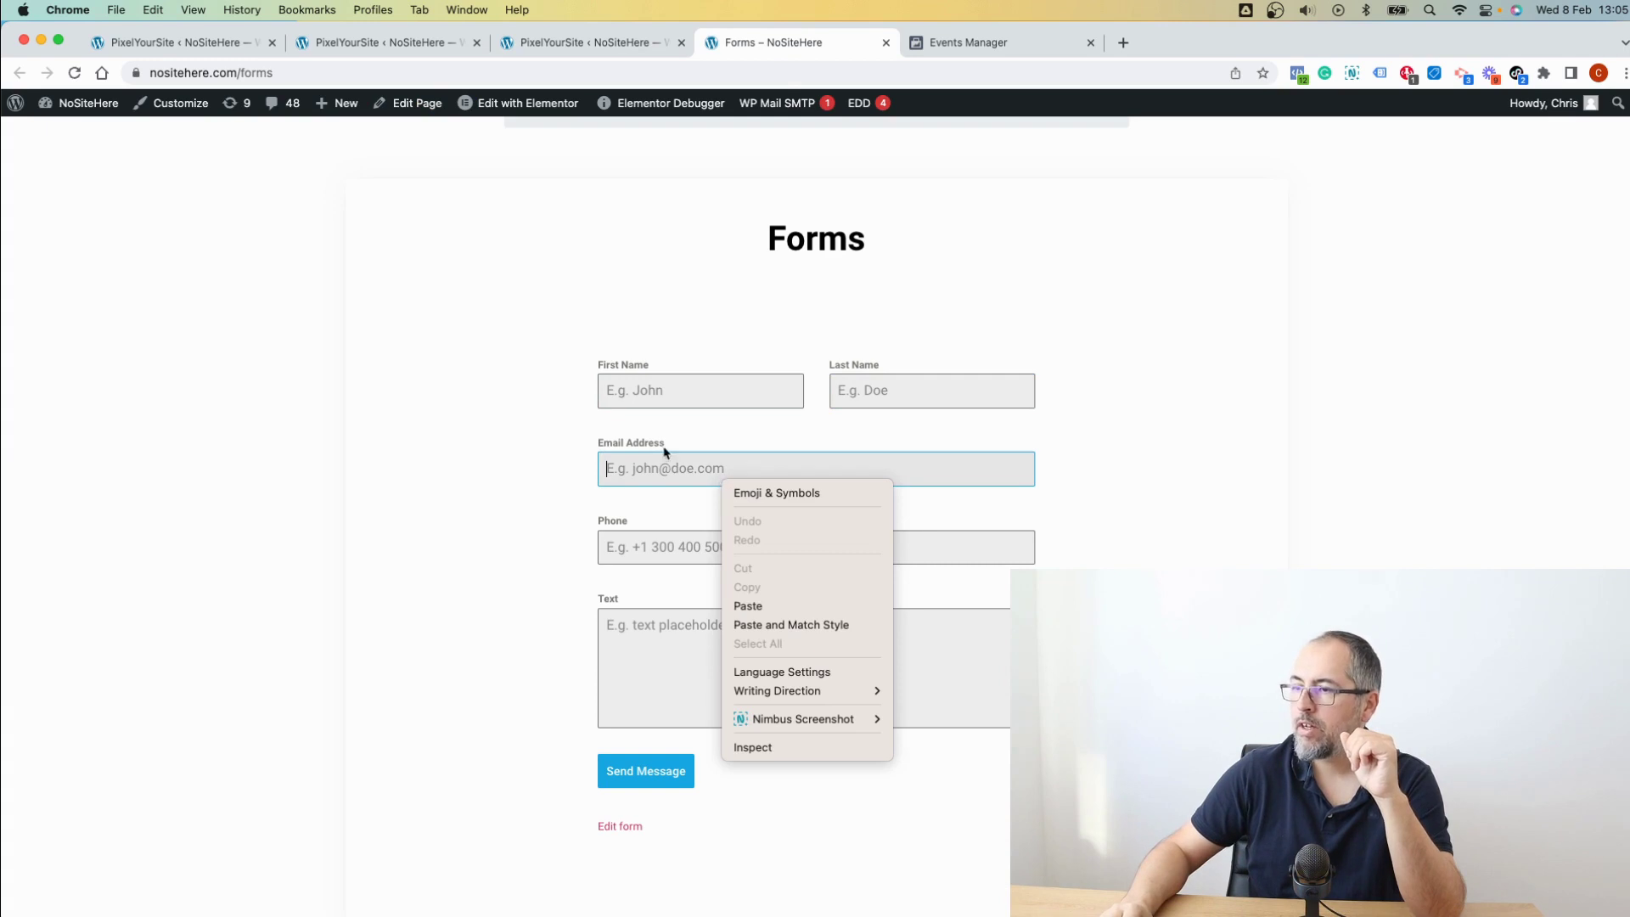
click(751, 746)
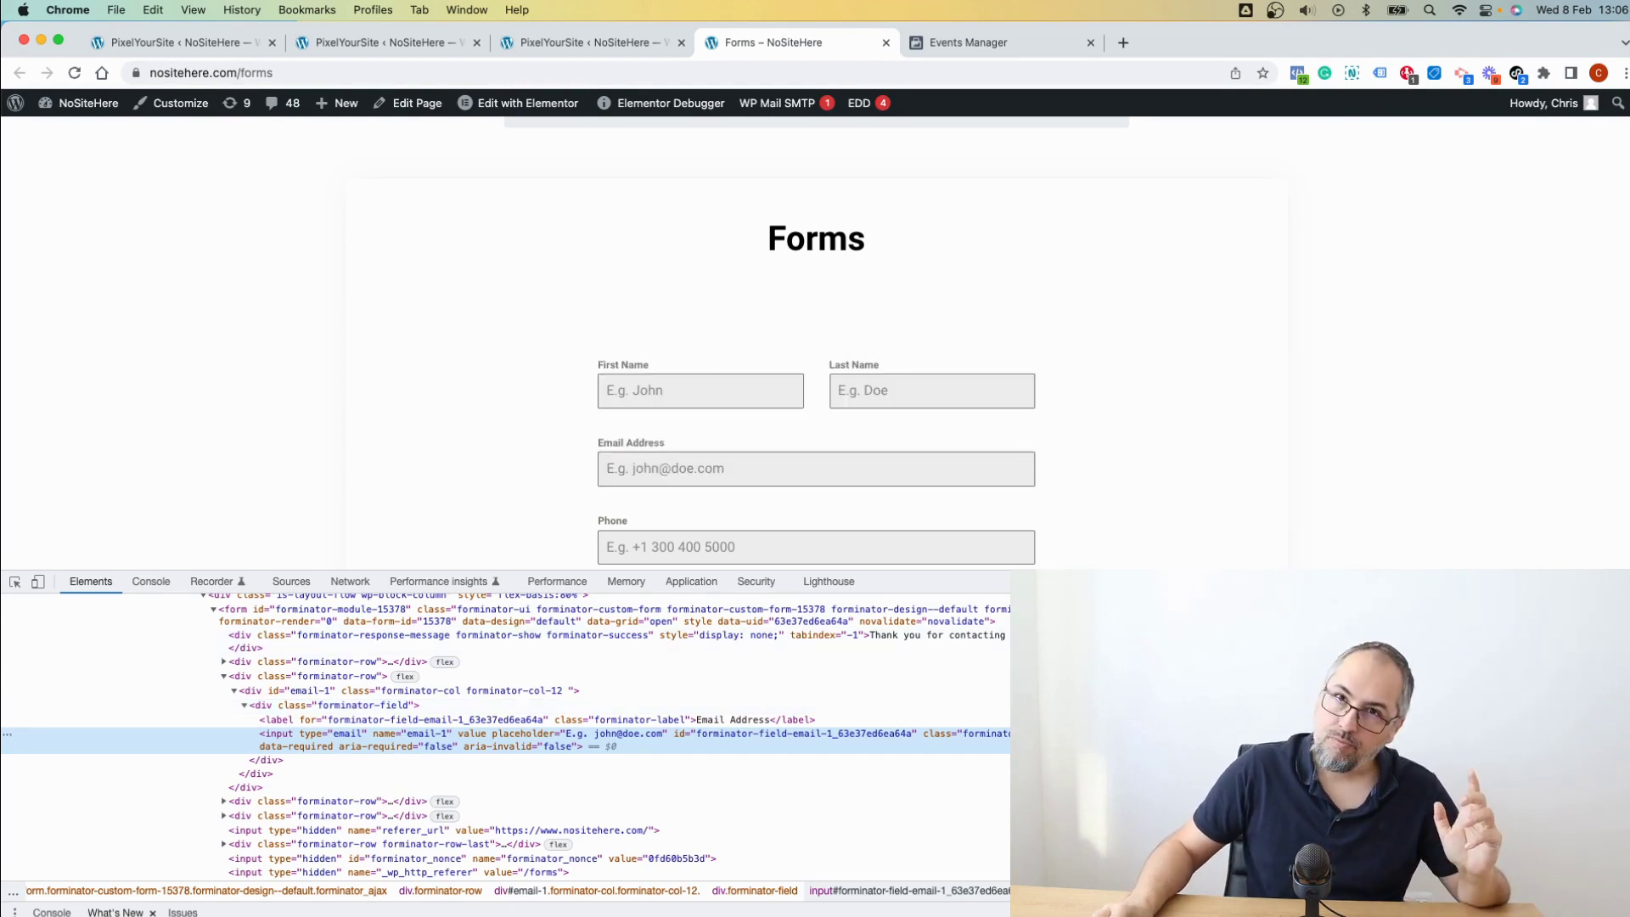
key(super+alt+i)
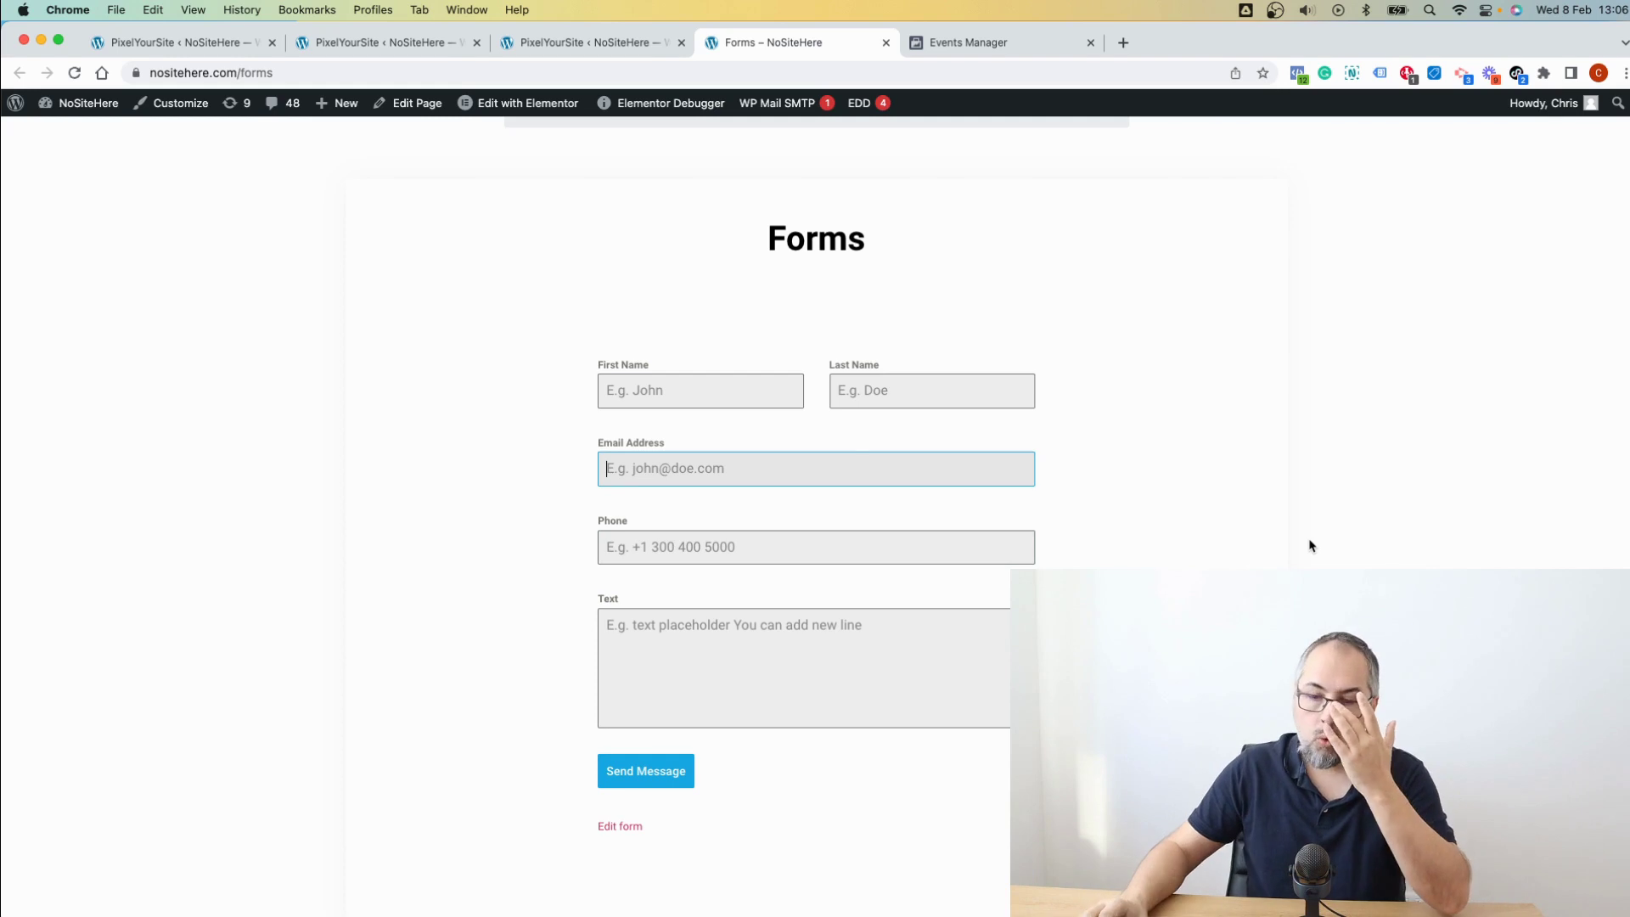
Inspect the First Name input and copy its name value 'name-1-first-name'.
right_click(714, 382)
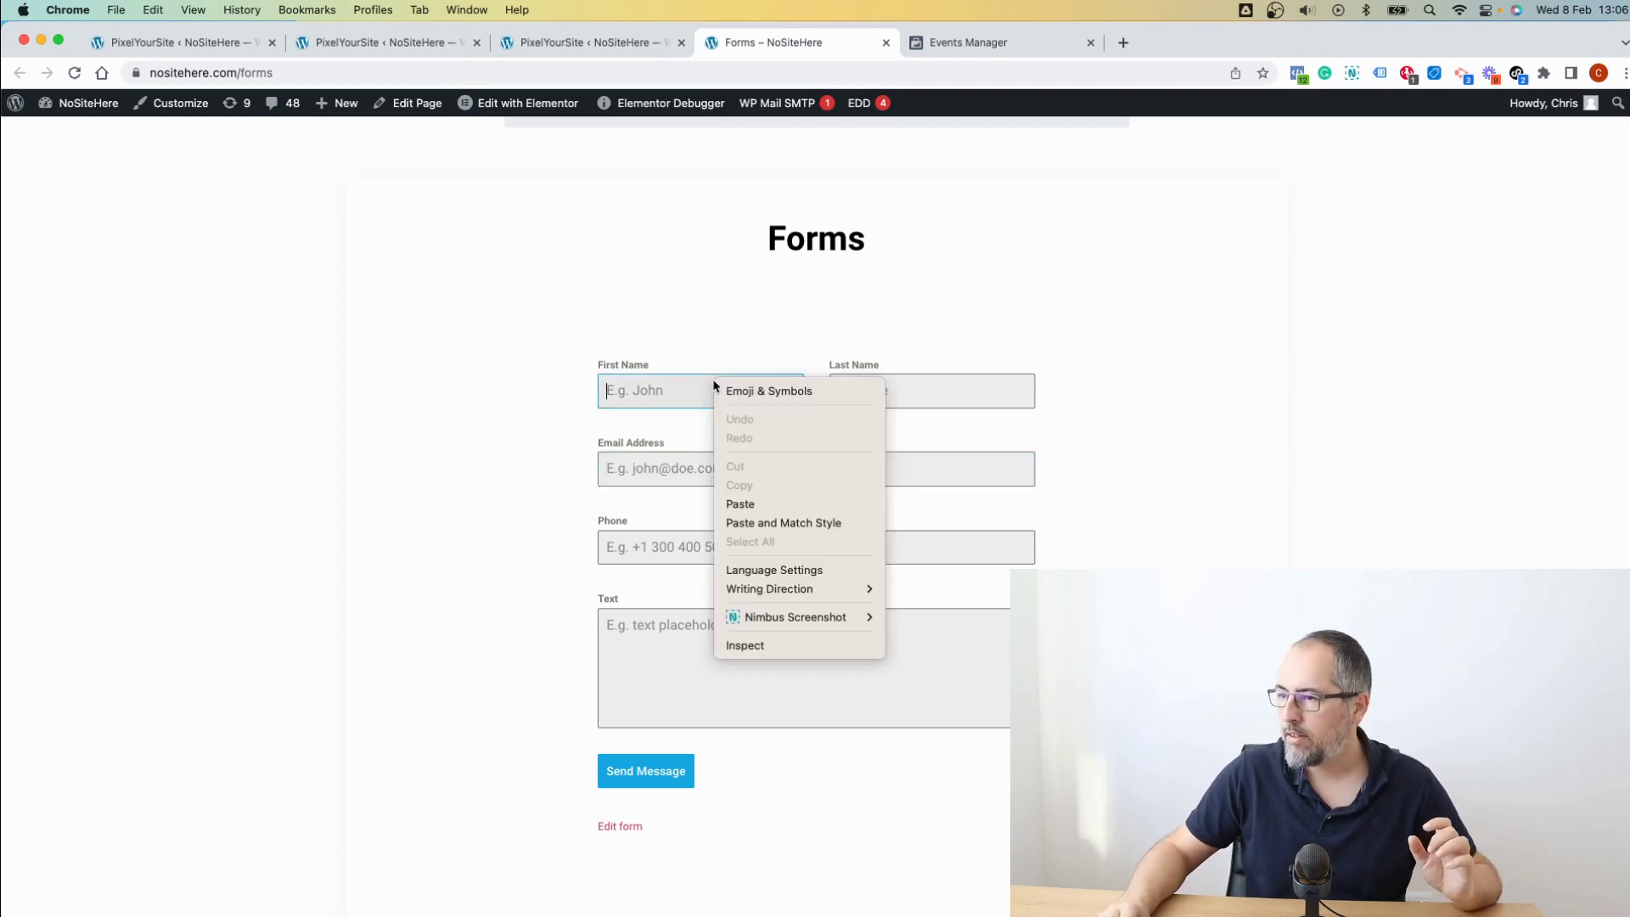
click(738, 647)
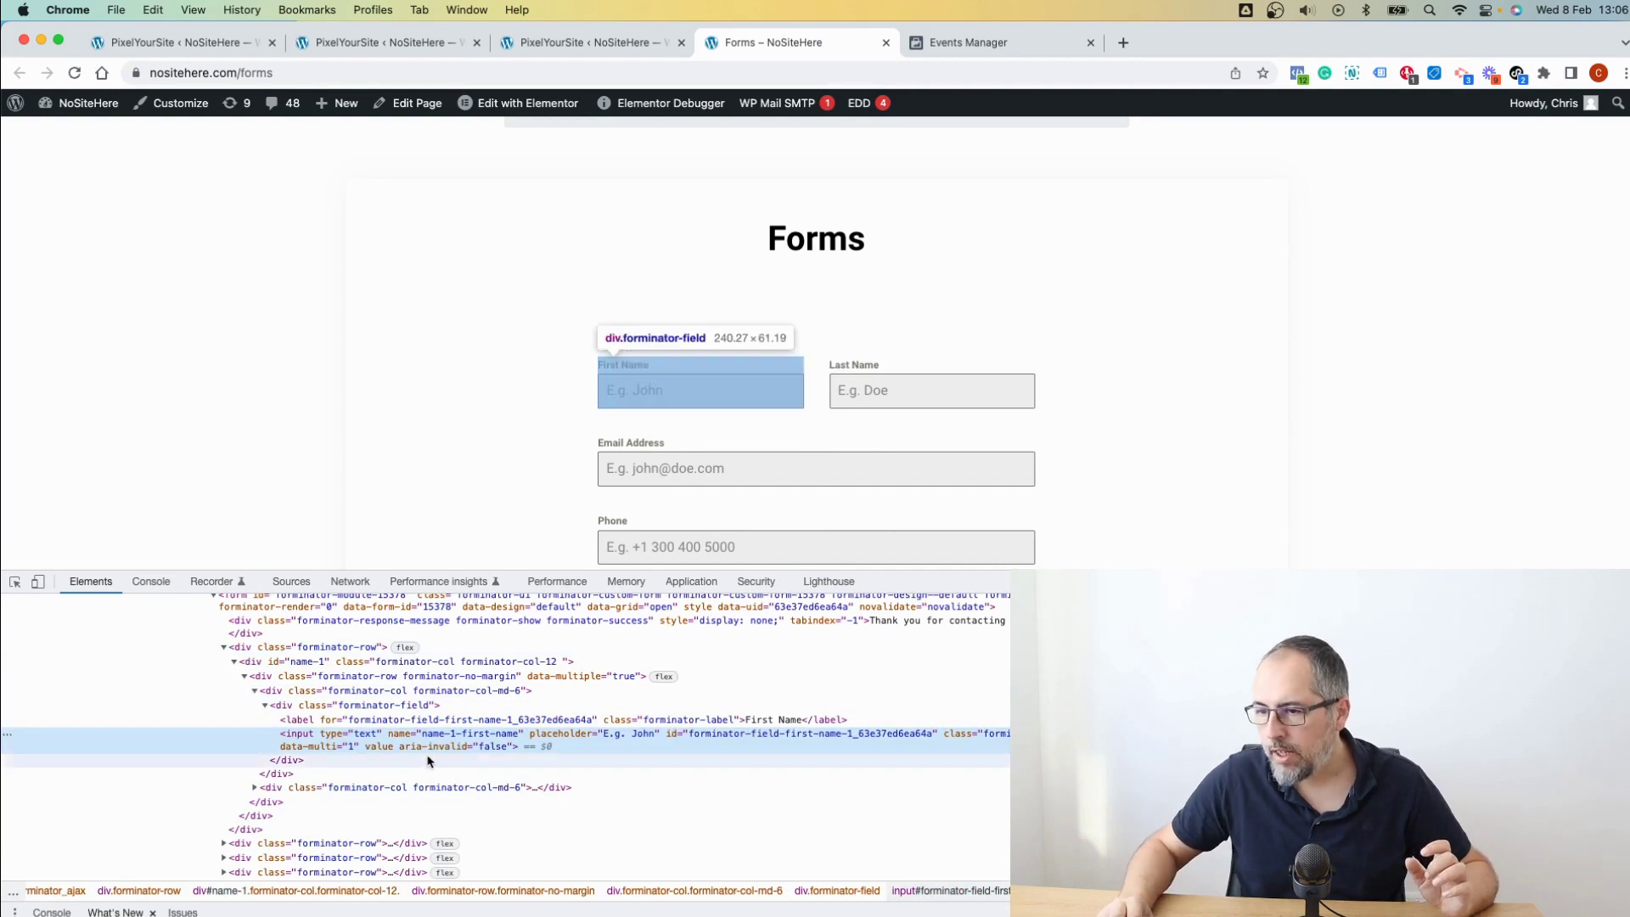
double_click(427, 735)
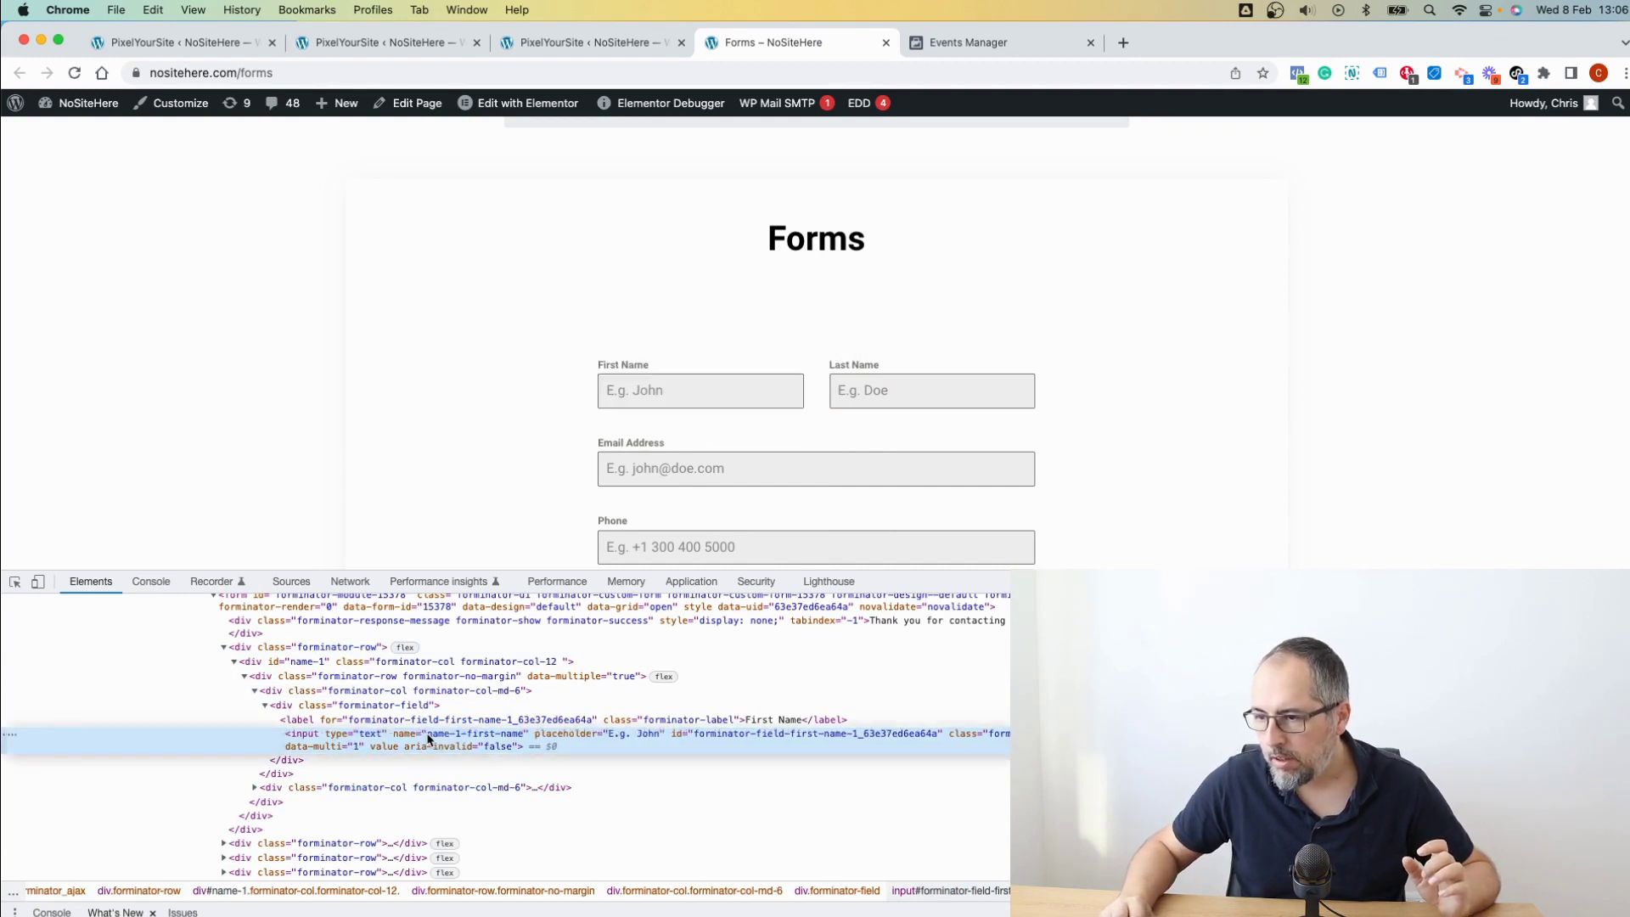
right_click(431, 738)
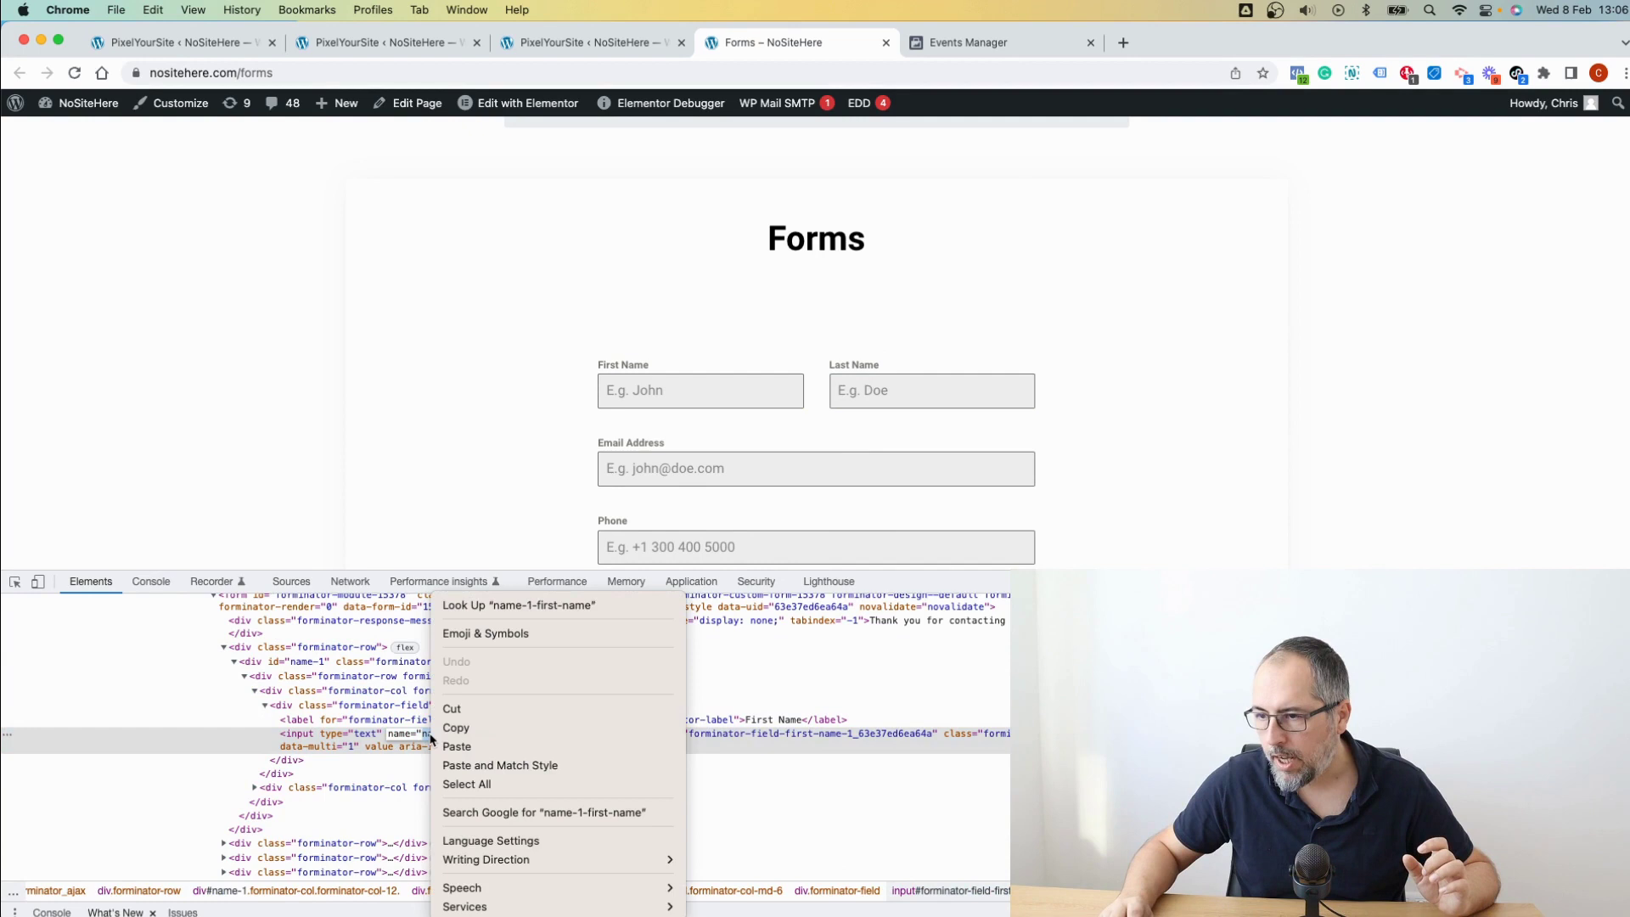
click(458, 724)
Paste 'name-1-first-name' into PixelYourSite's Fn list as a new entry.
click(549, 43)
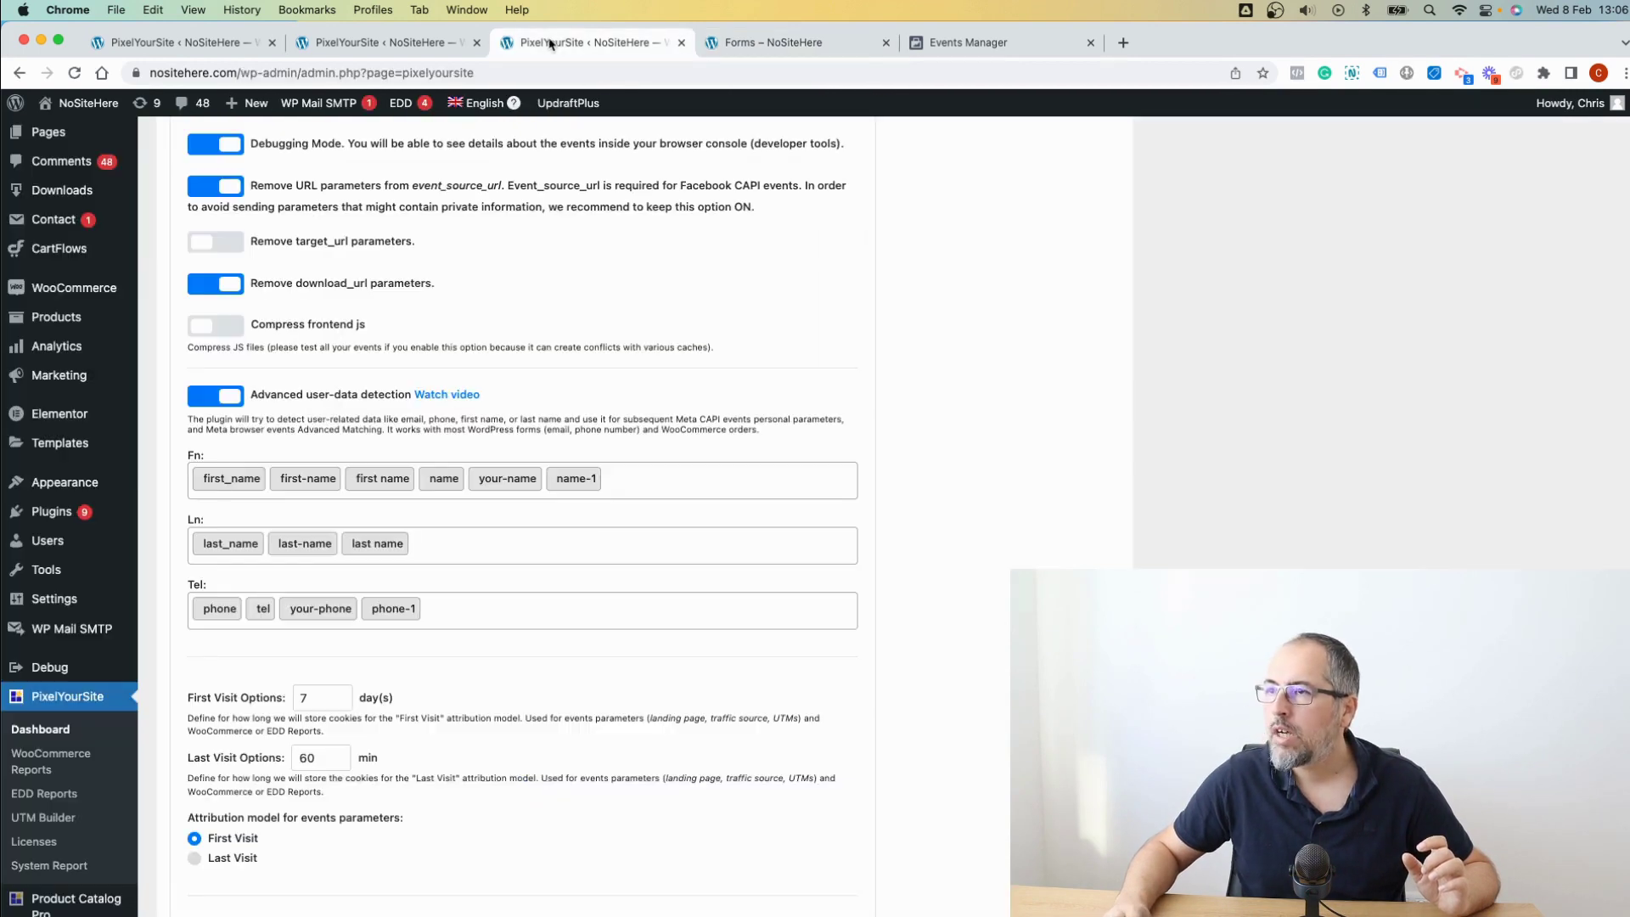
click(681, 478)
right_click(683, 477)
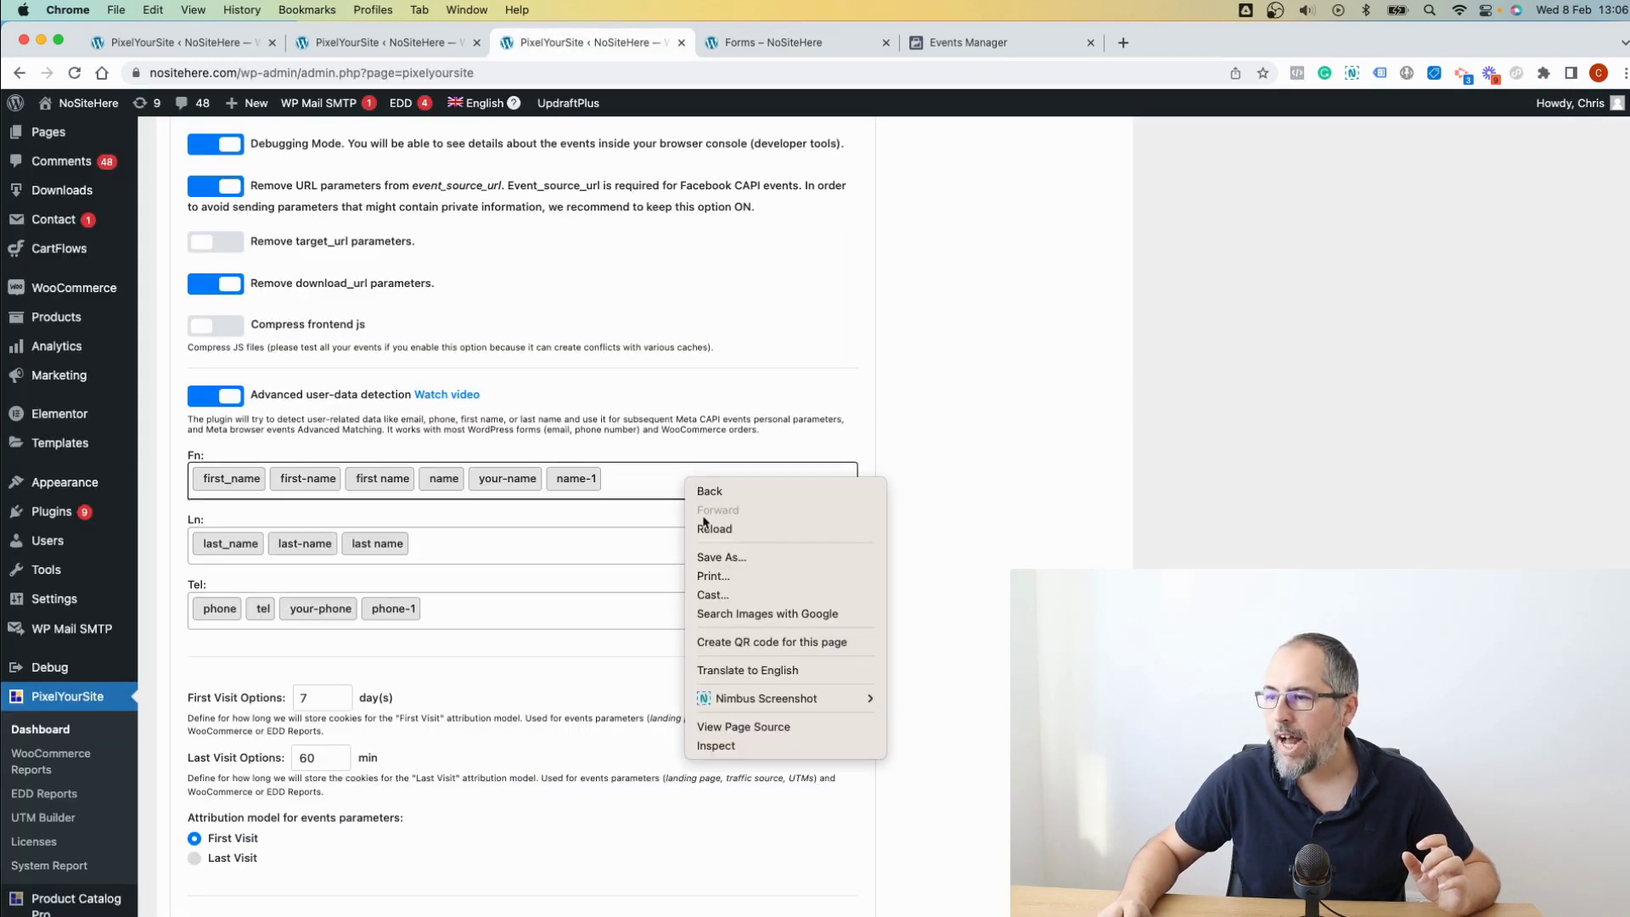
click(657, 479)
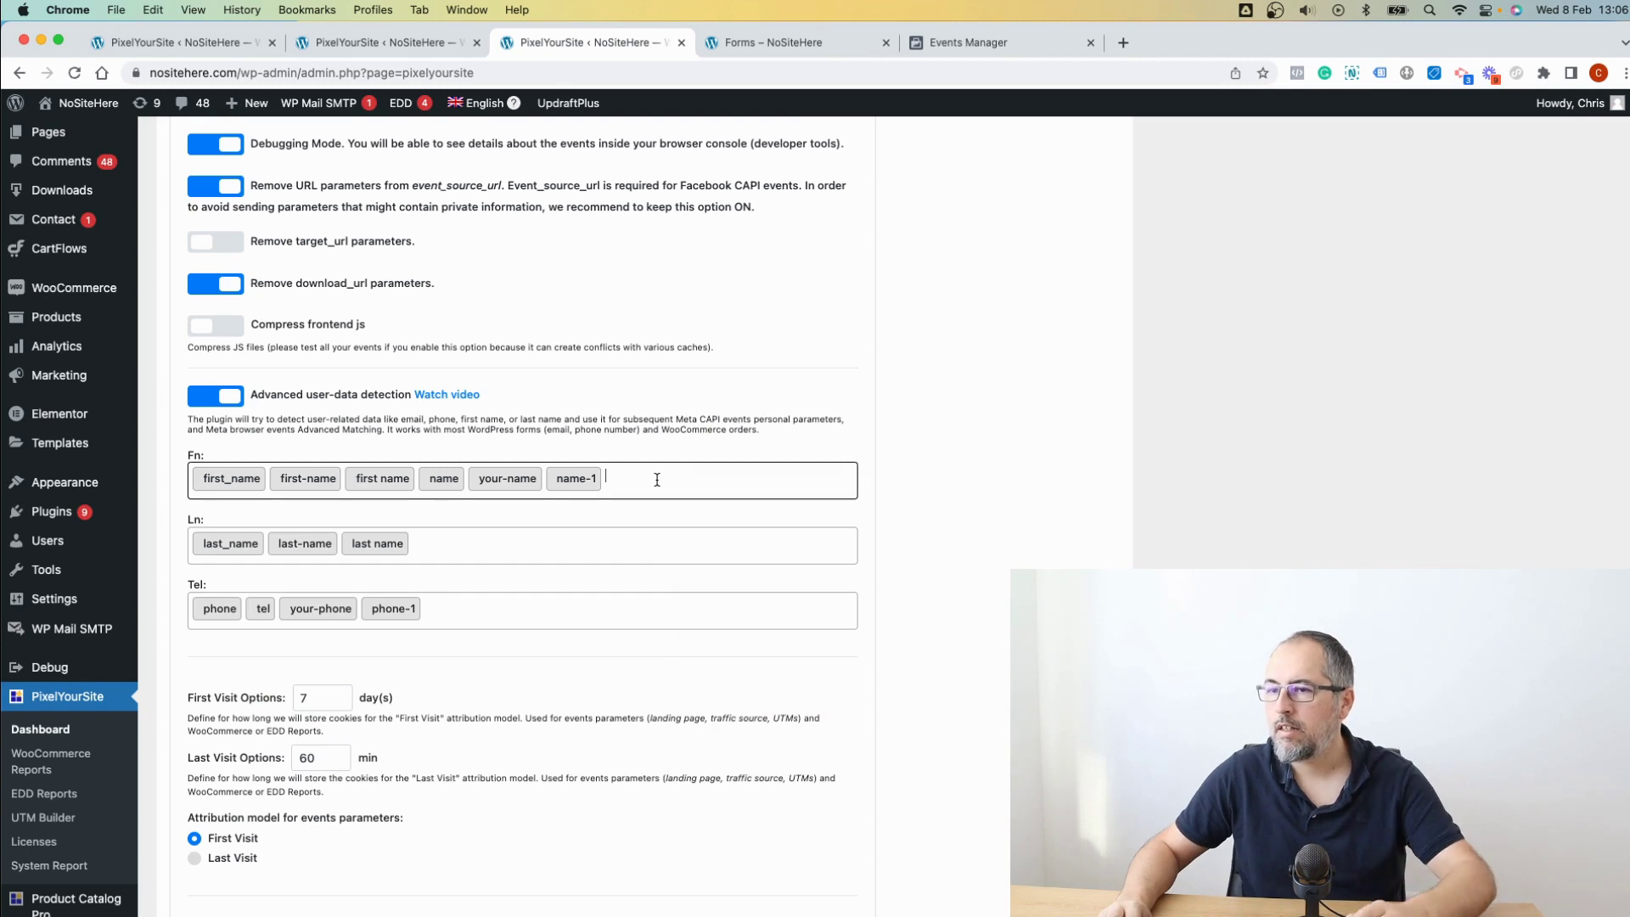
key(super+v)
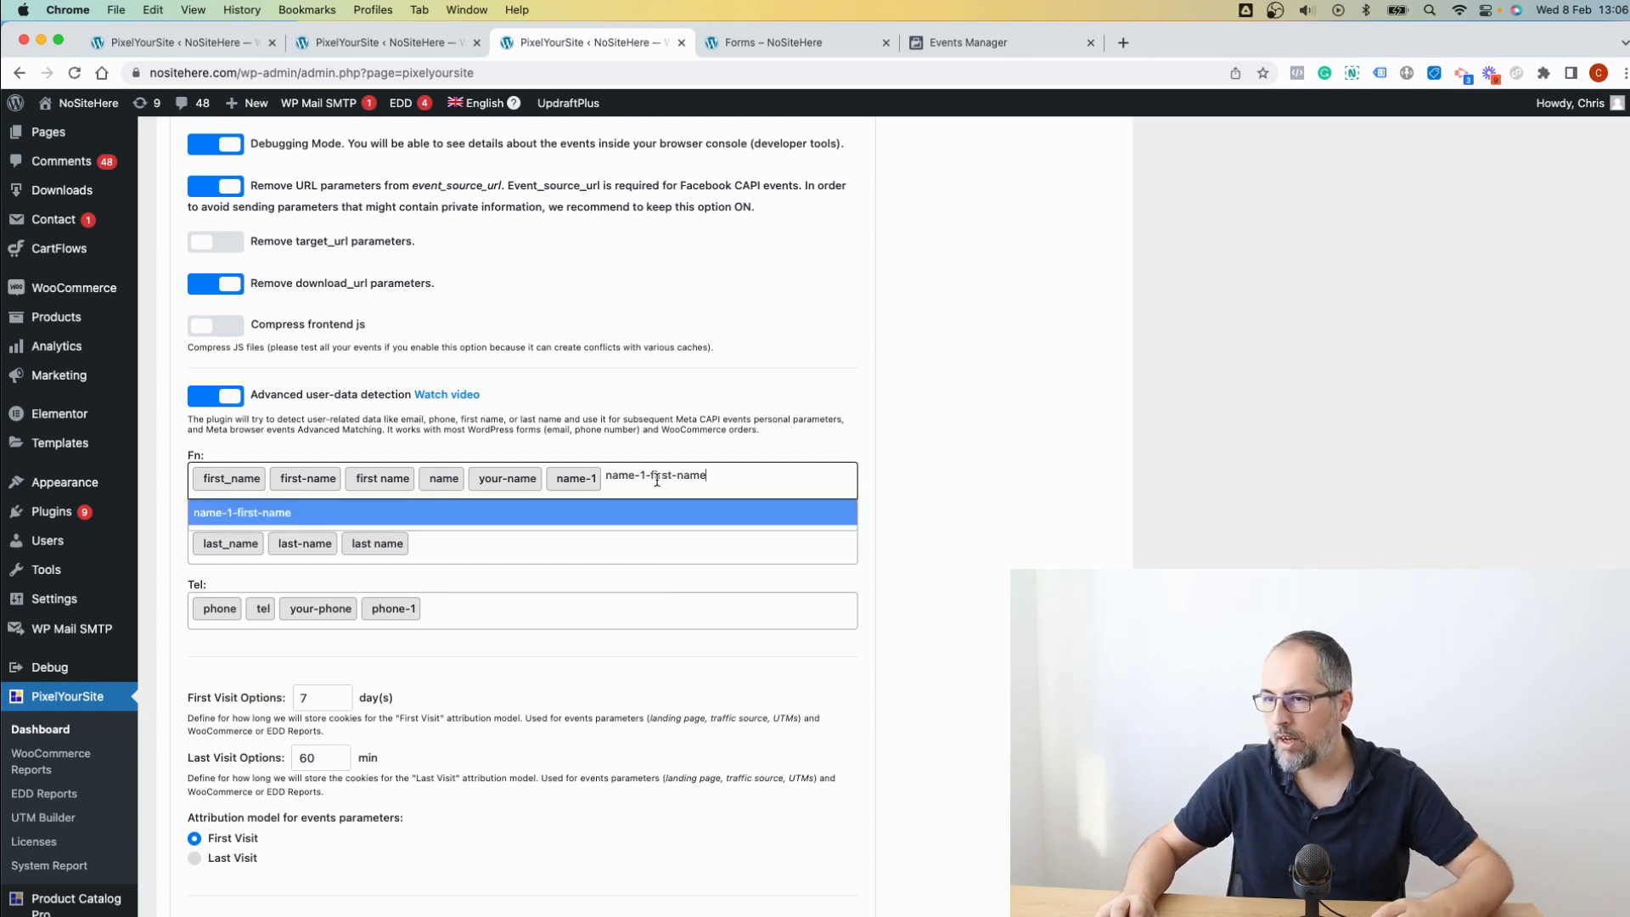
click(639, 519)
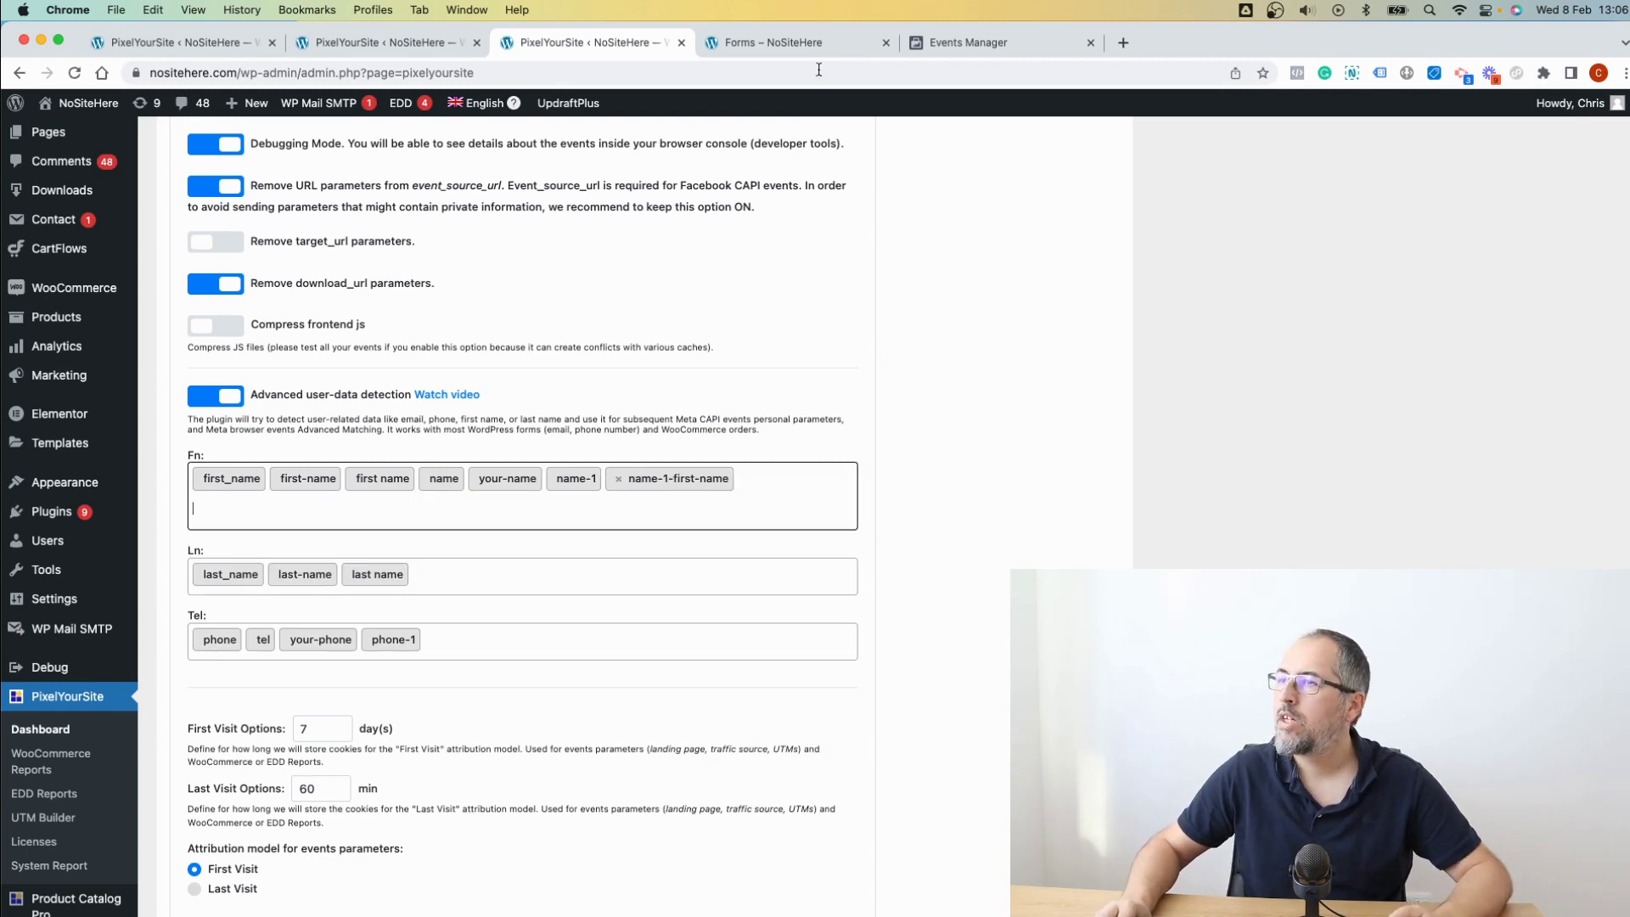
Inspect the Last Name input and copy its name value 'name-1-last-name'.
click(798, 46)
click(921, 384)
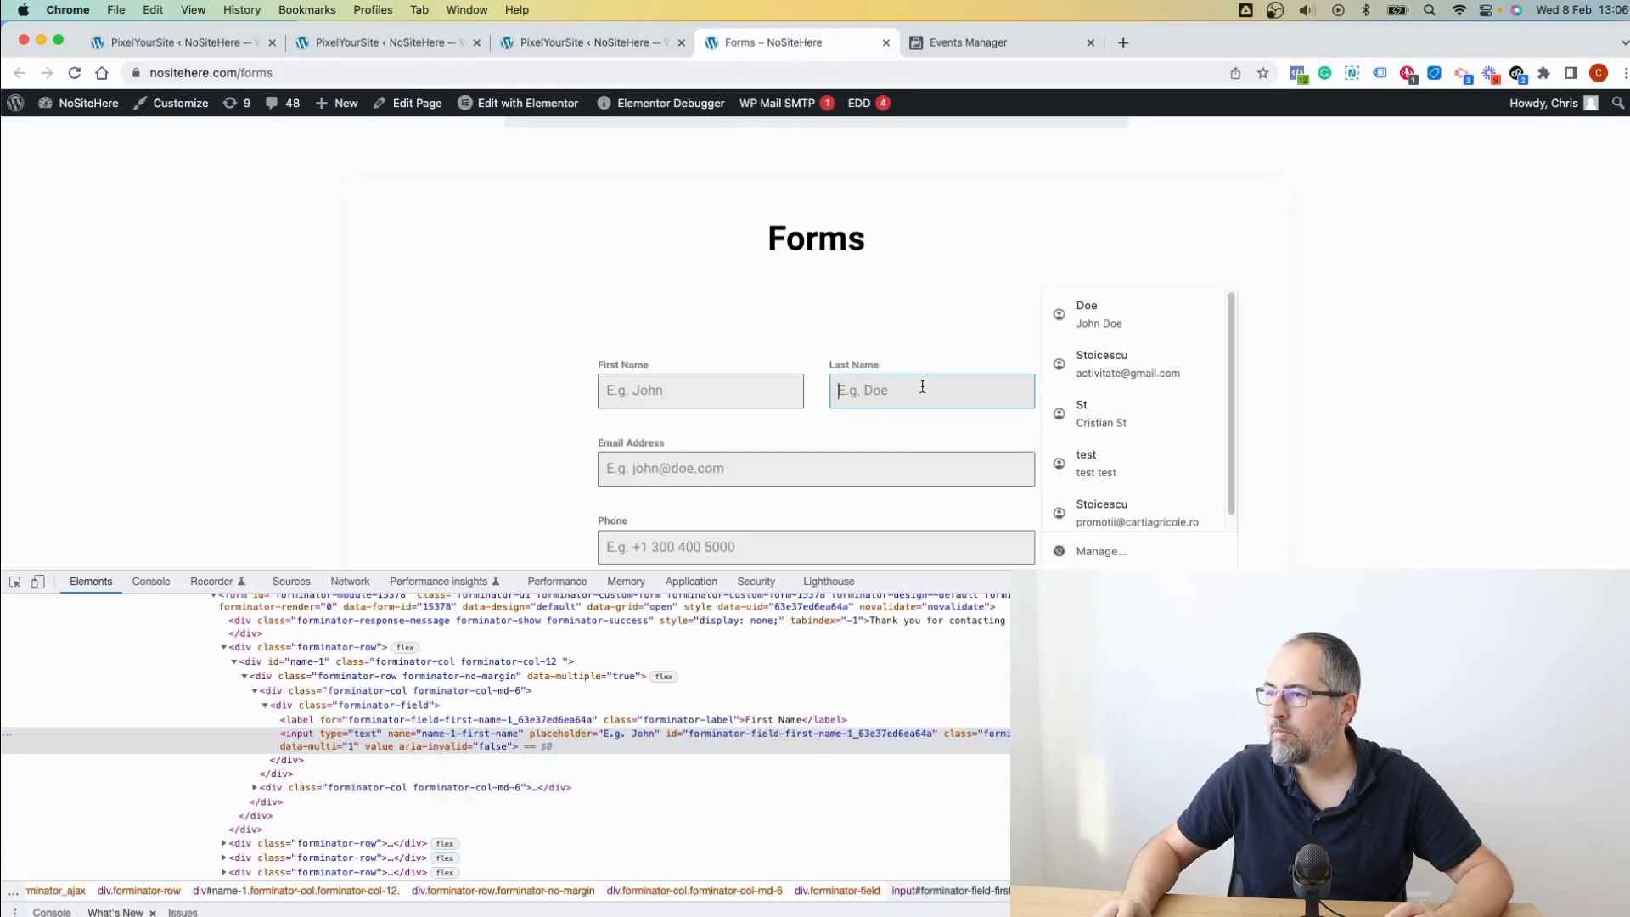
right_click(924, 386)
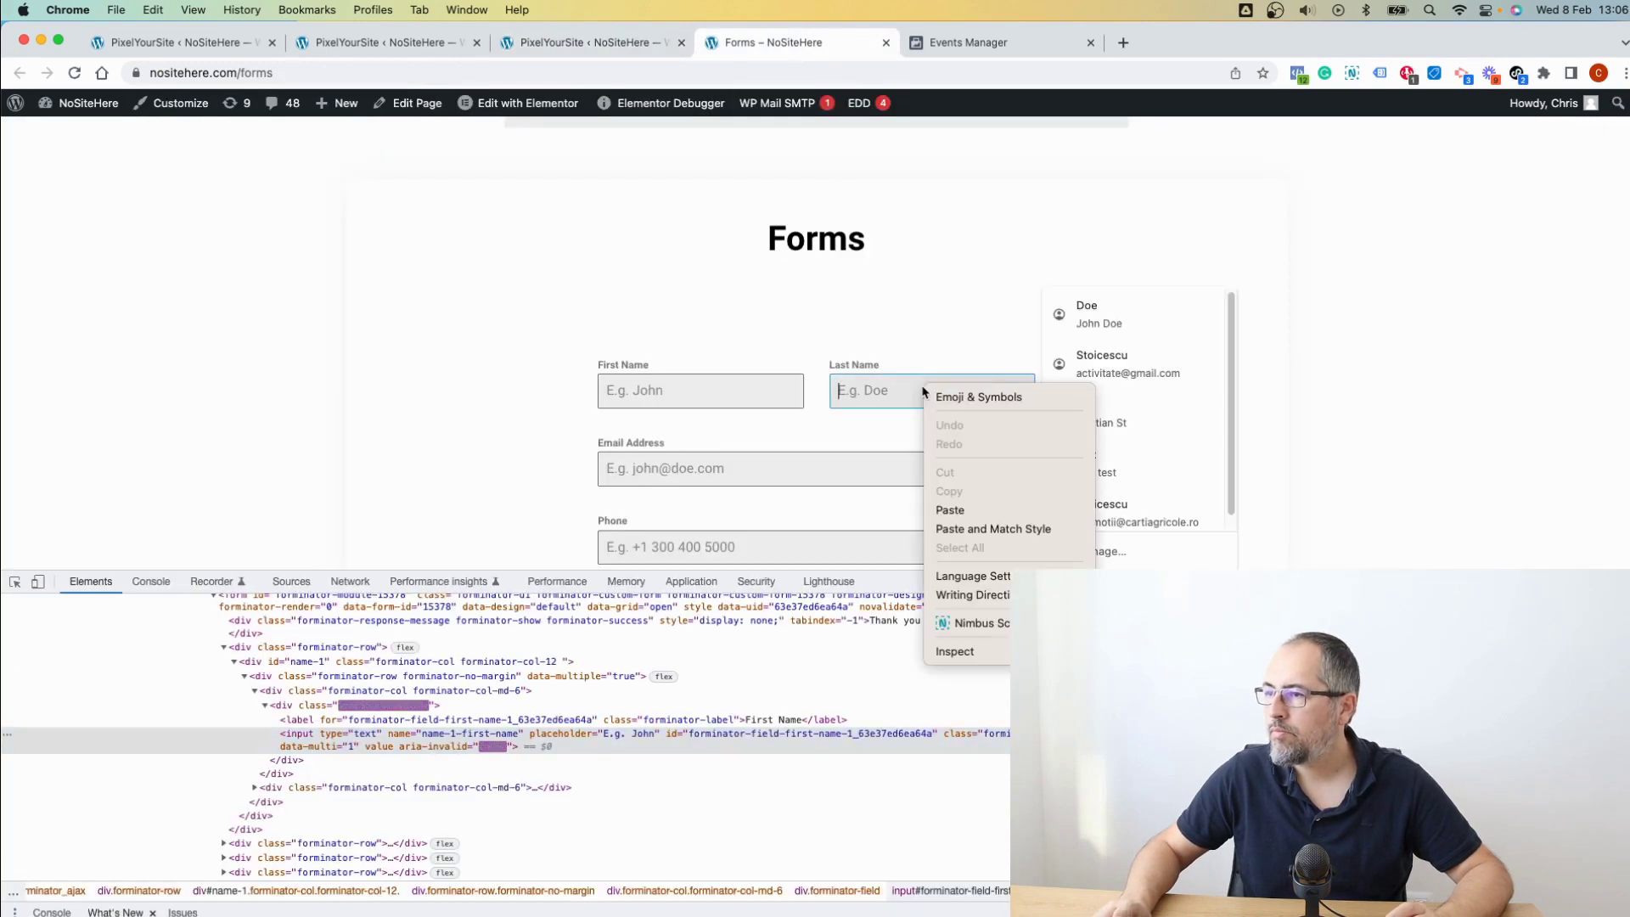
click(963, 659)
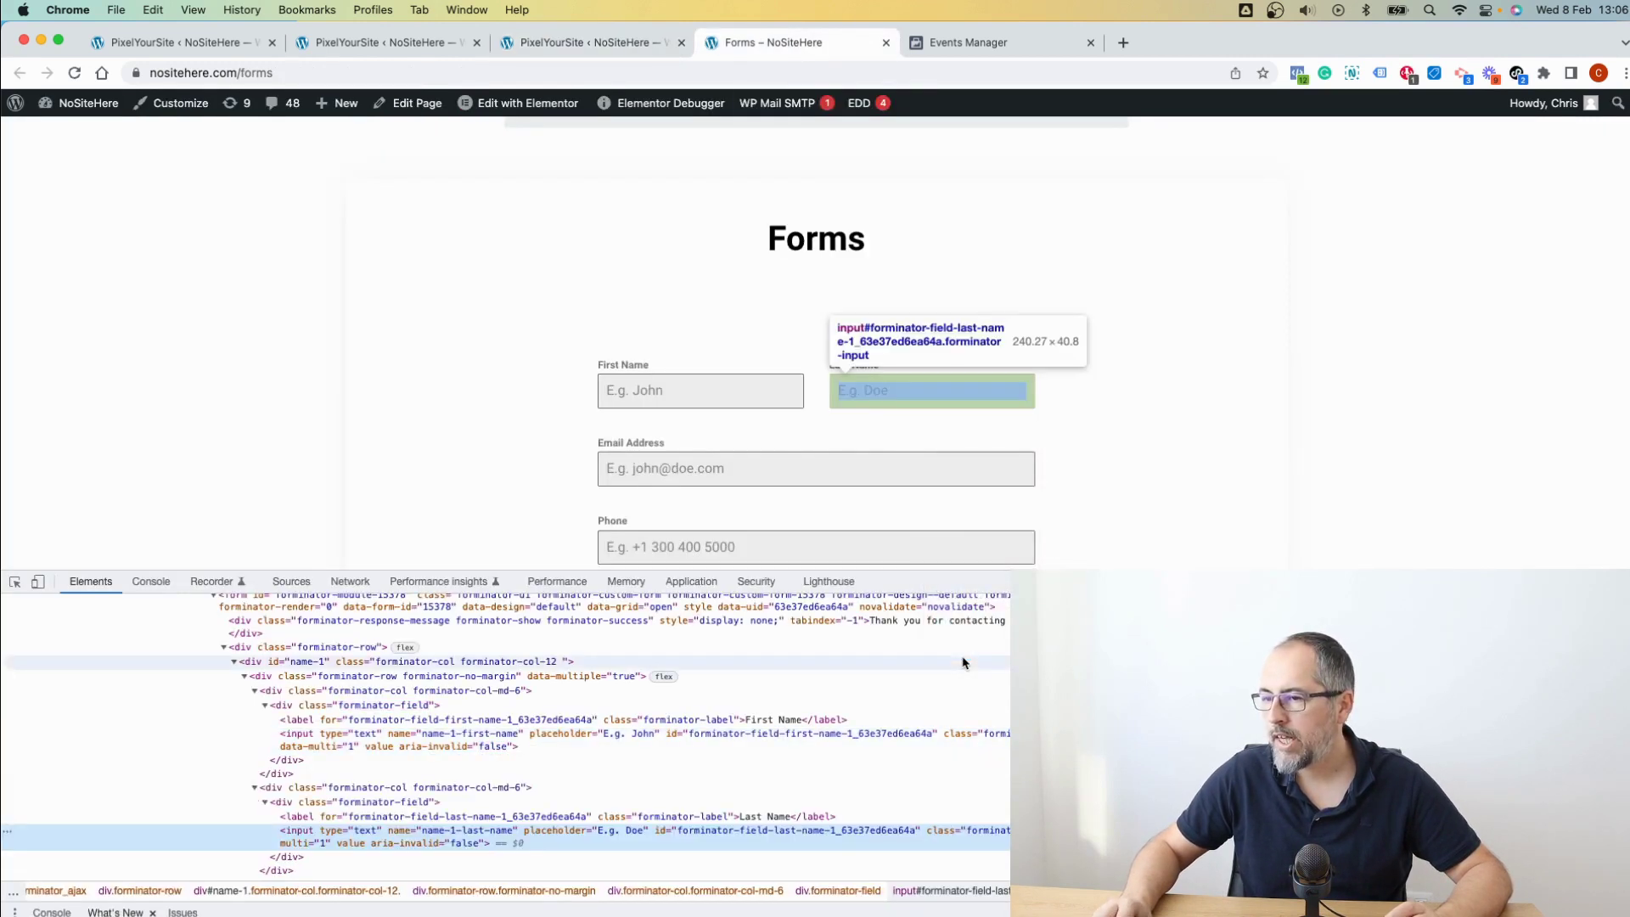
double_click(425, 831)
right_click(437, 835)
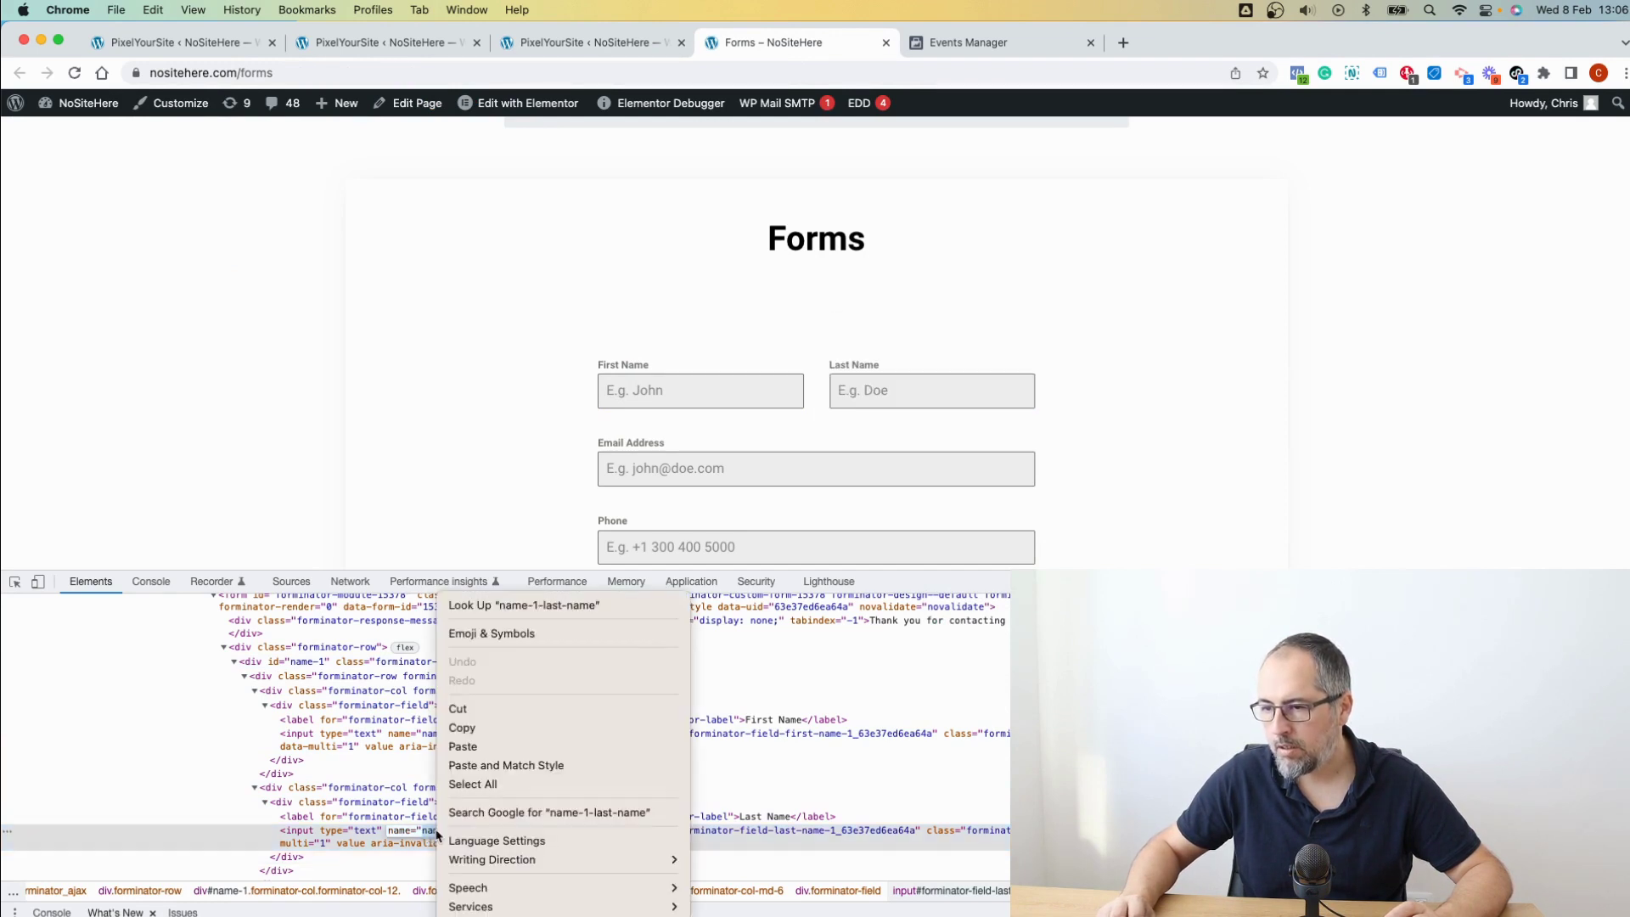
click(479, 728)
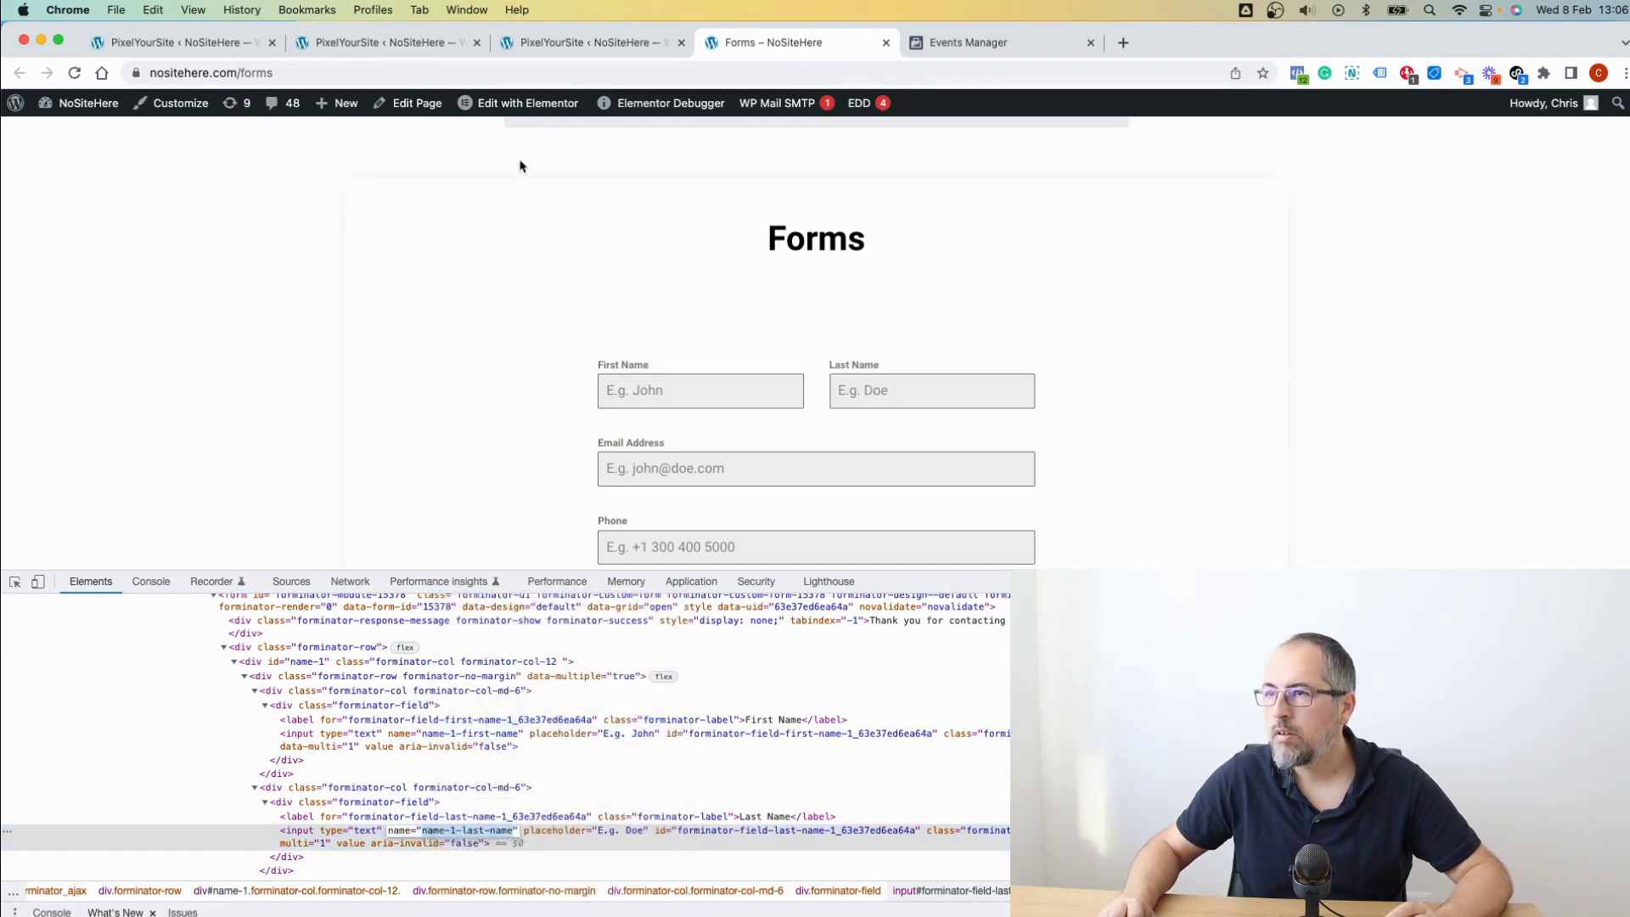
Paste 'name-1-last-name' into PixelYourSite's Ln list as a new entry.
click(577, 40)
click(494, 581)
right_click(494, 581)
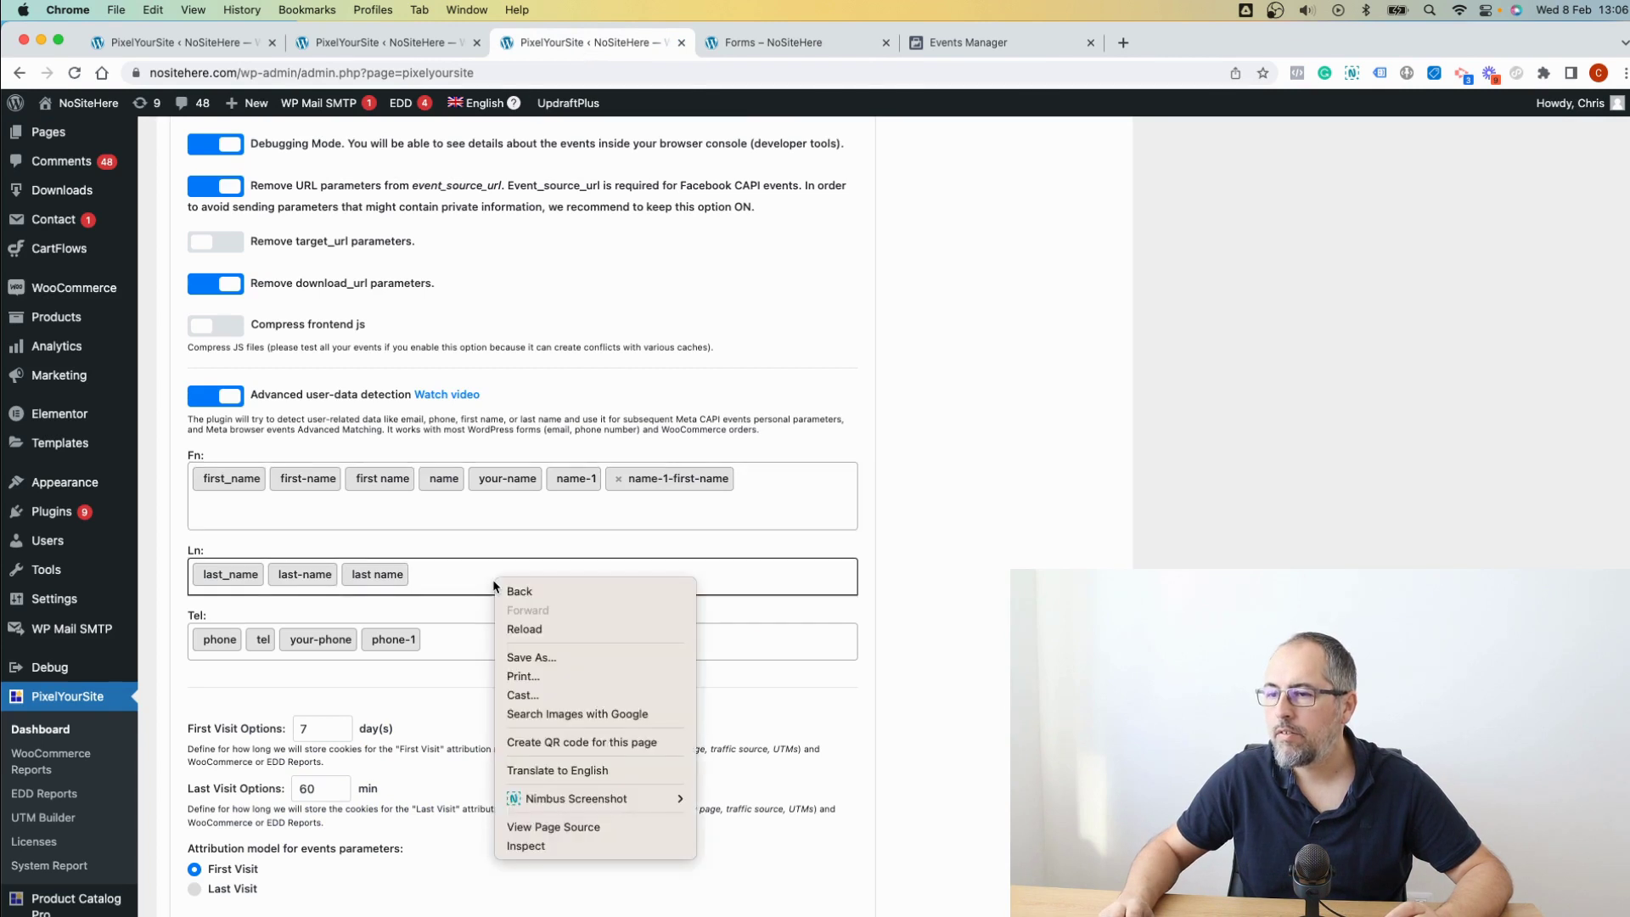
click(477, 579)
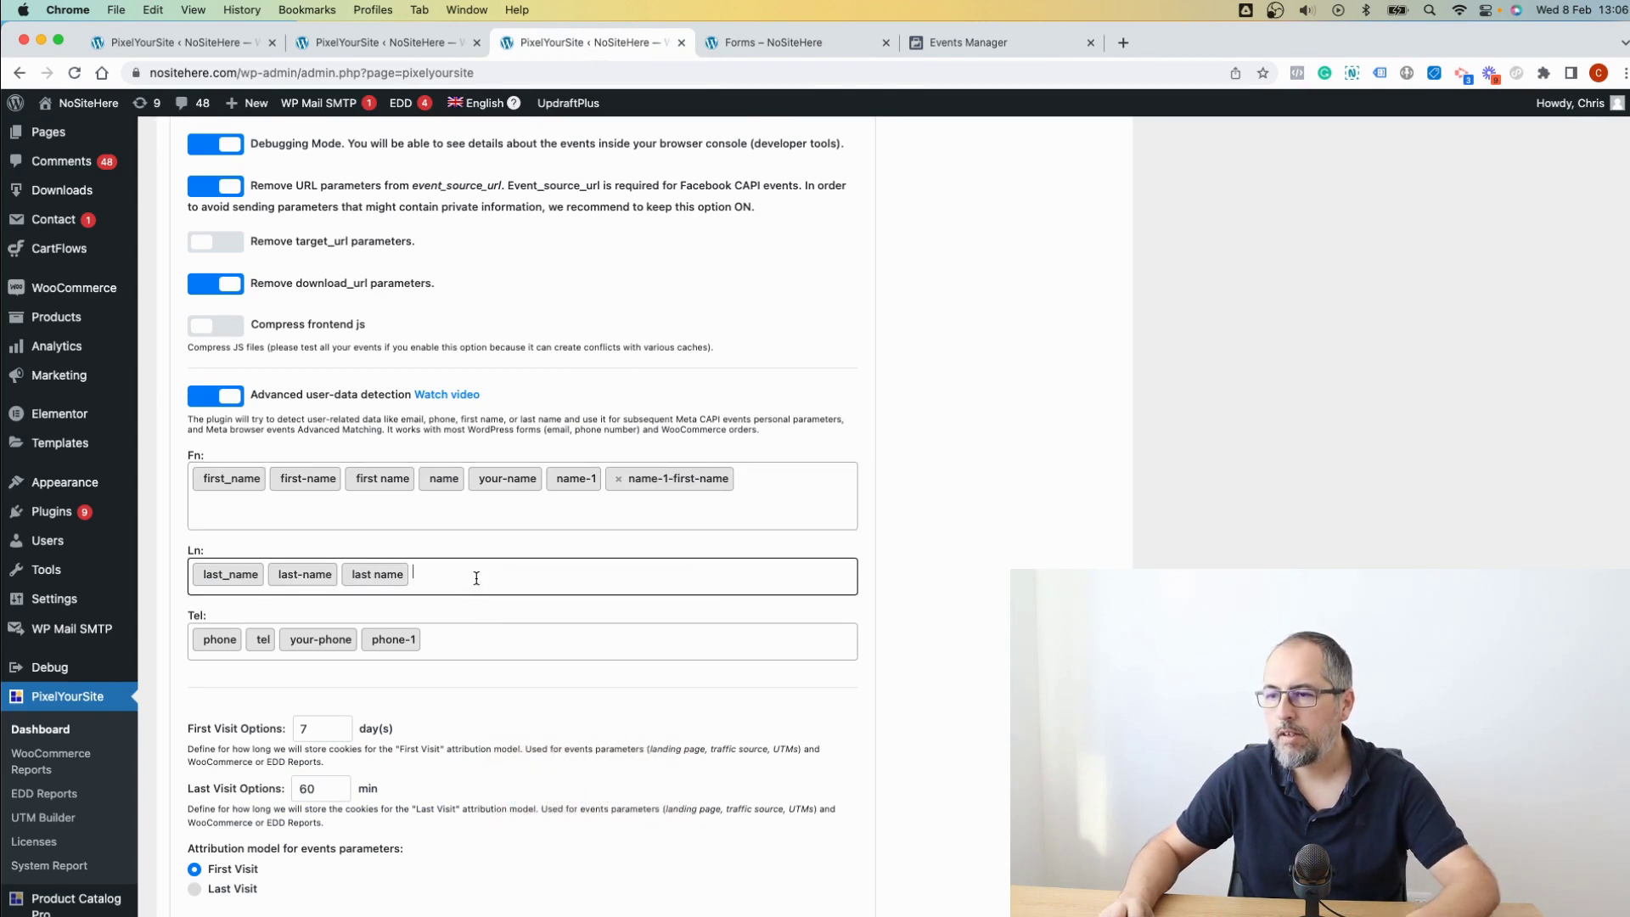
key(super+v)
click(441, 608)
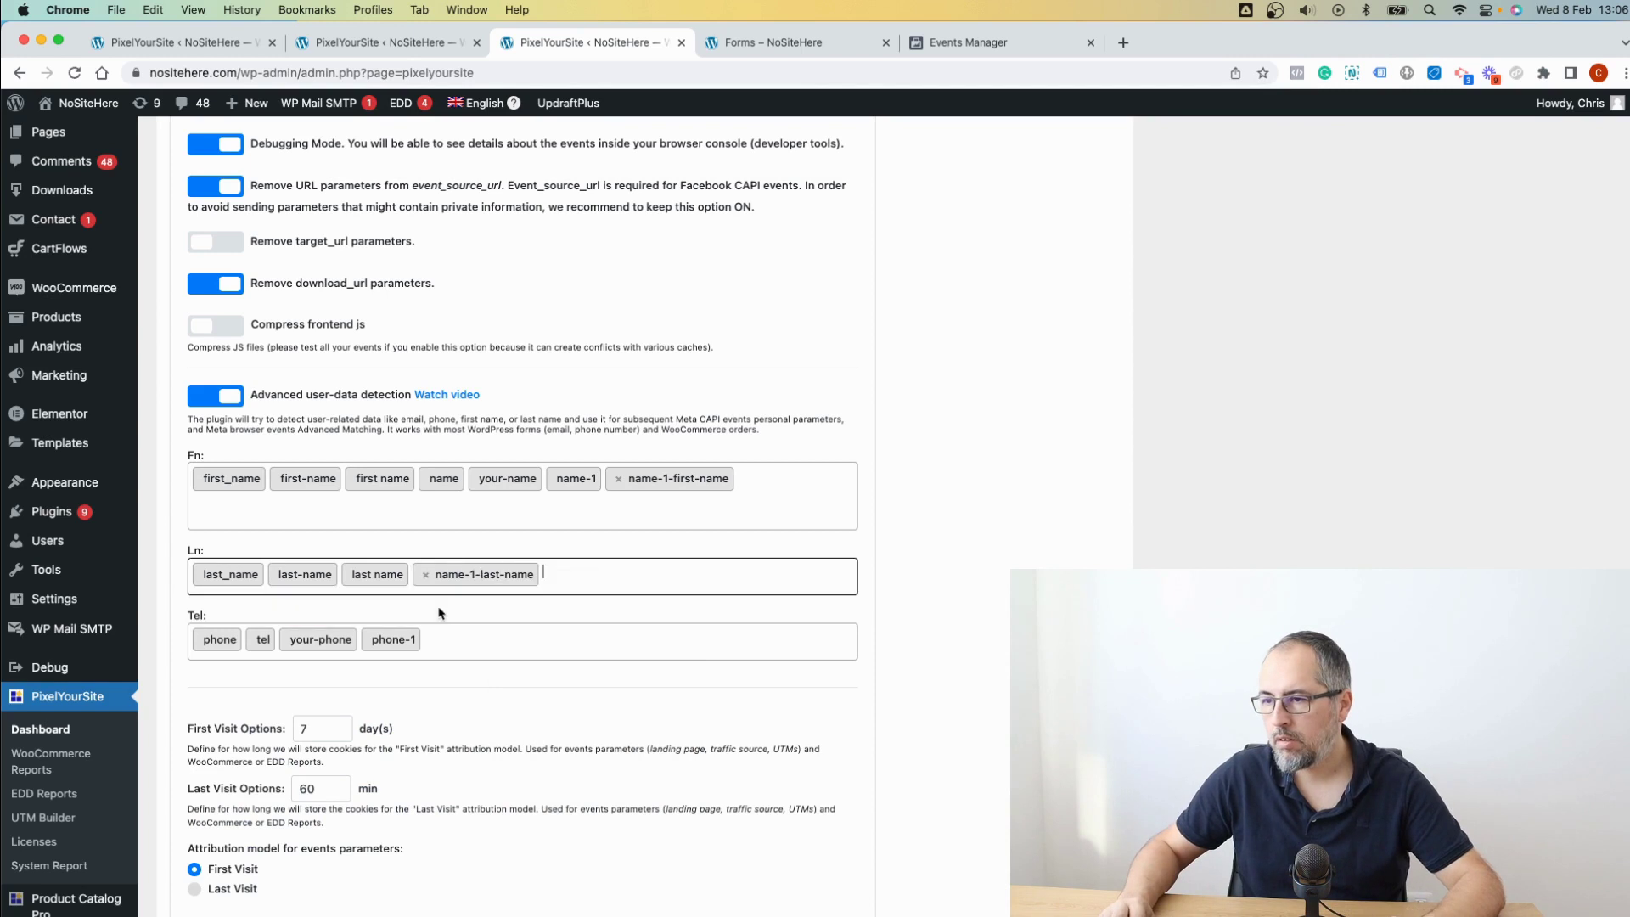
Inspect the Phone input and copy its name value 'phone-1'.
click(786, 48)
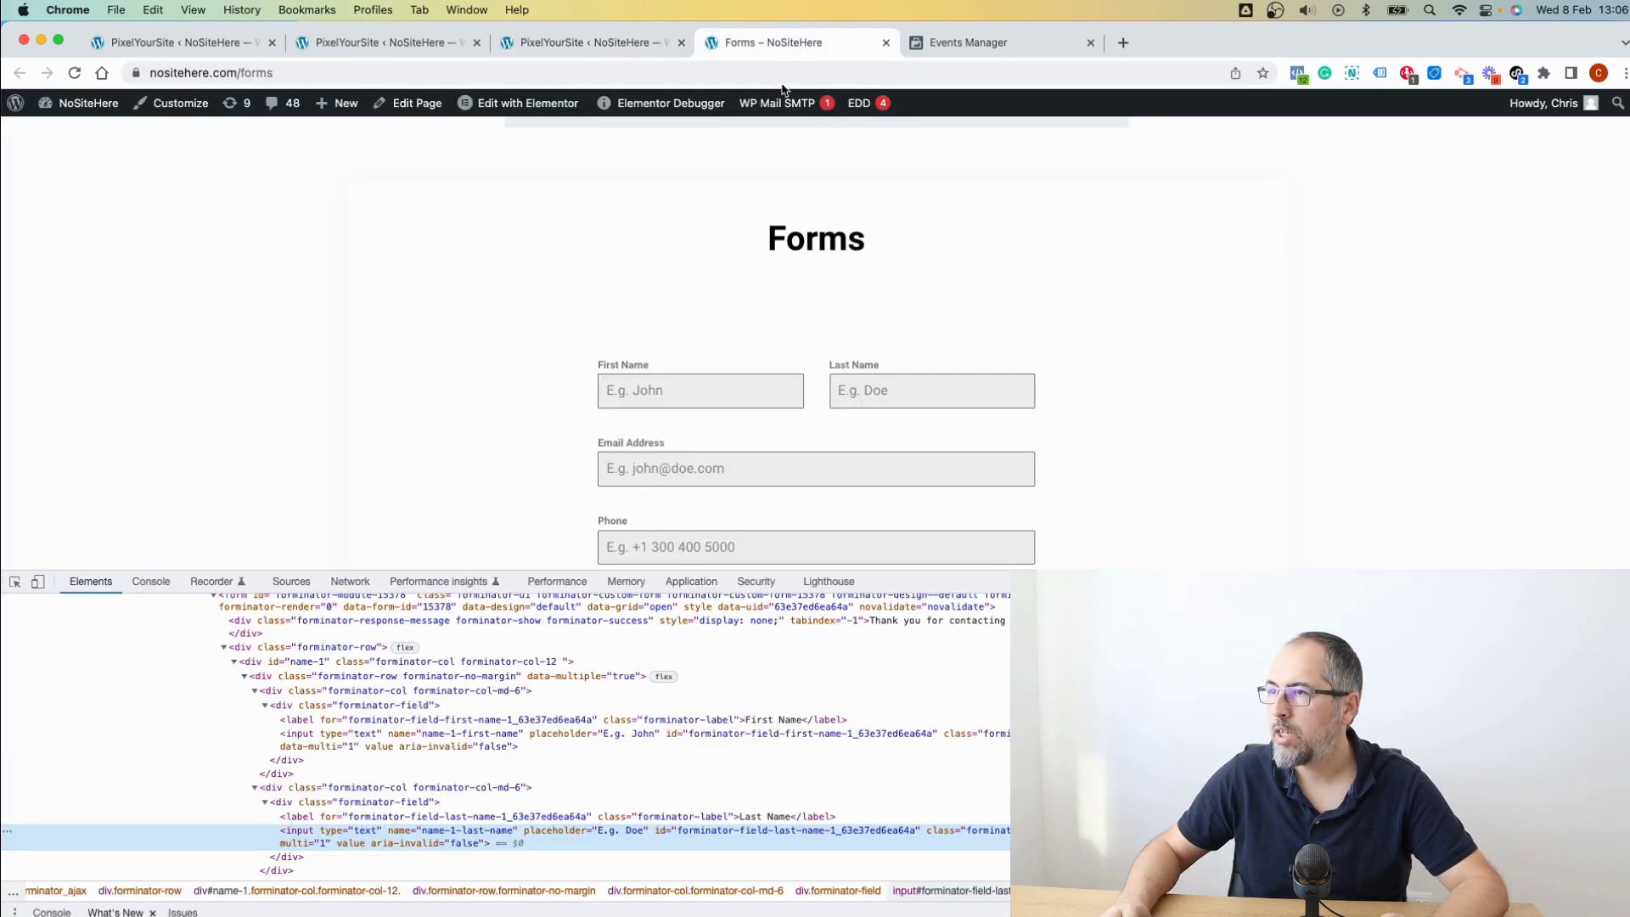
right_click(859, 513)
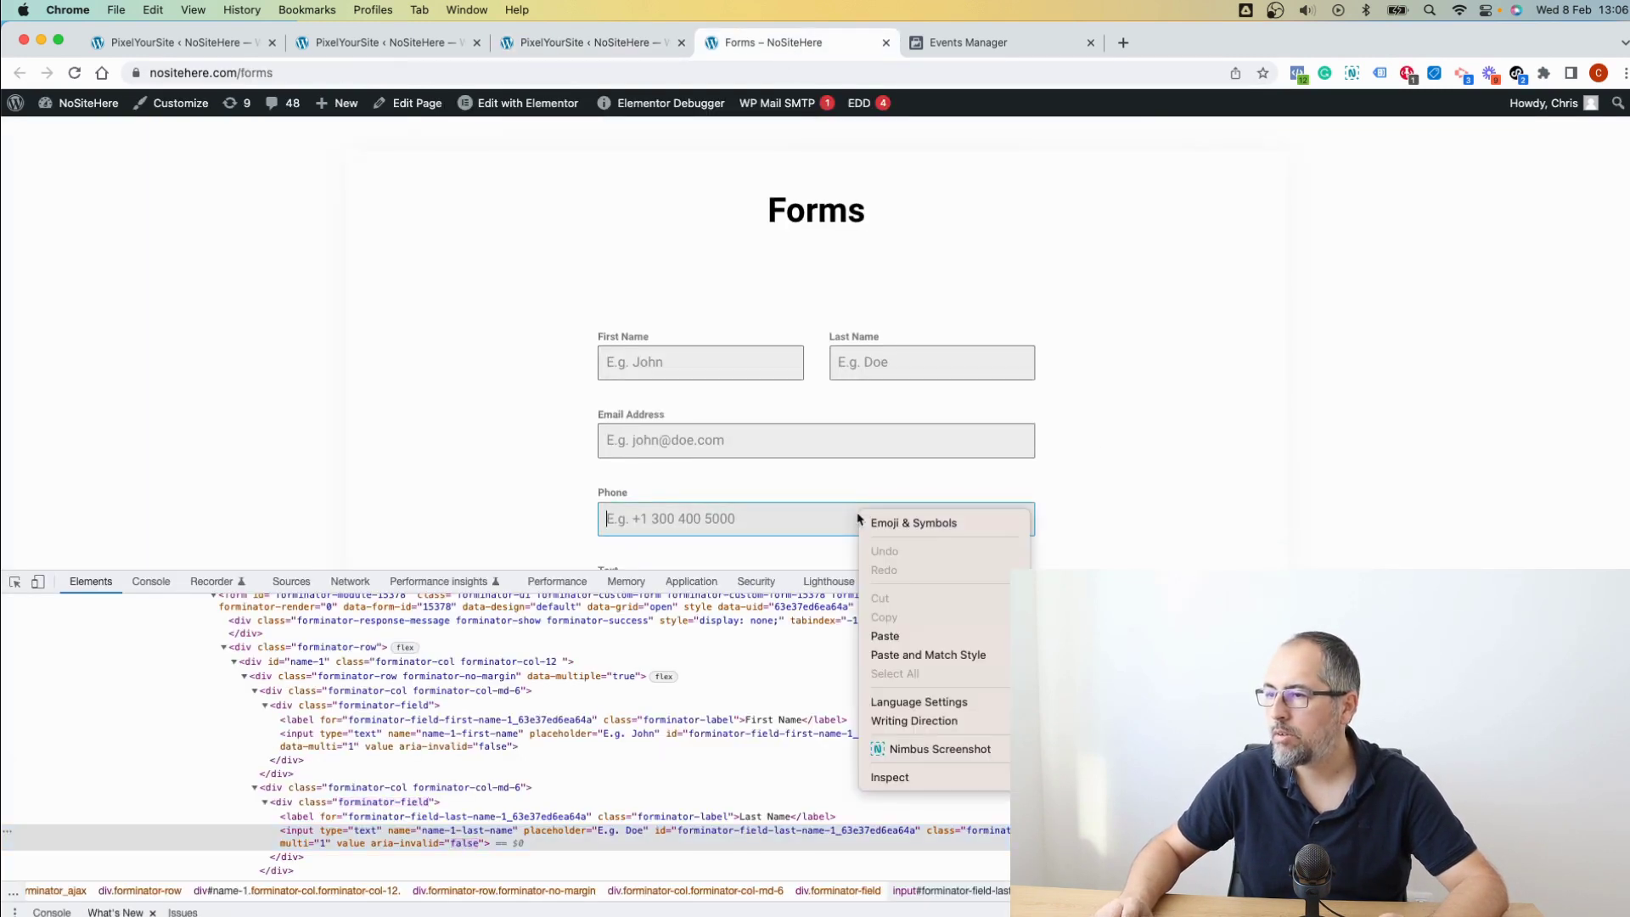
click(894, 780)
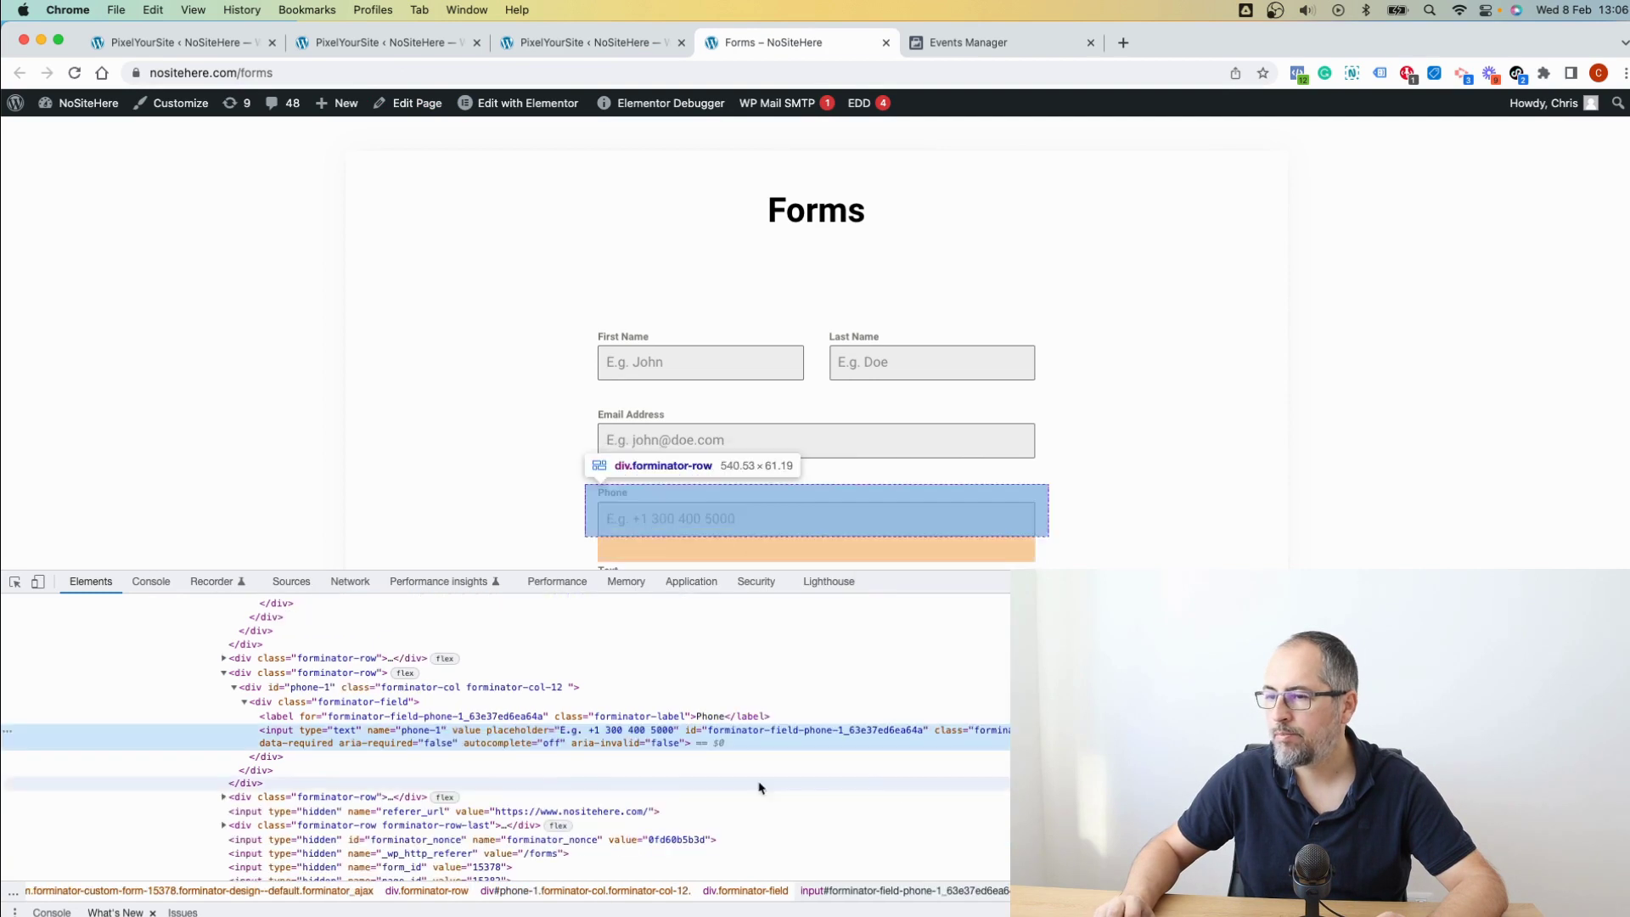
double_click(404, 735)
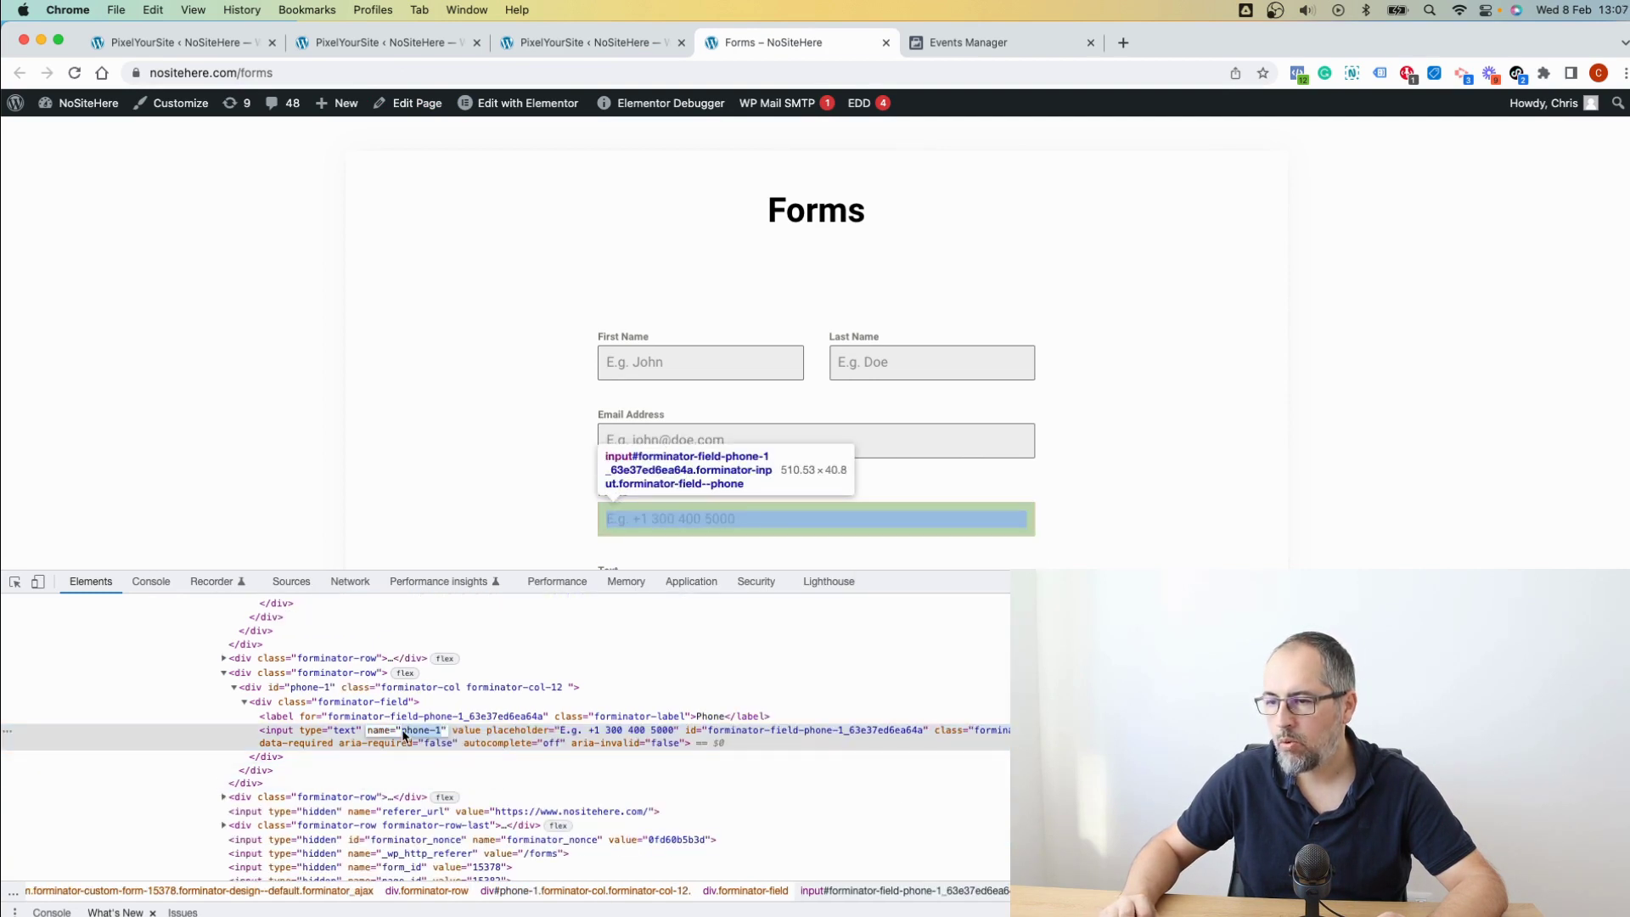
right_click(413, 734)
click(422, 730)
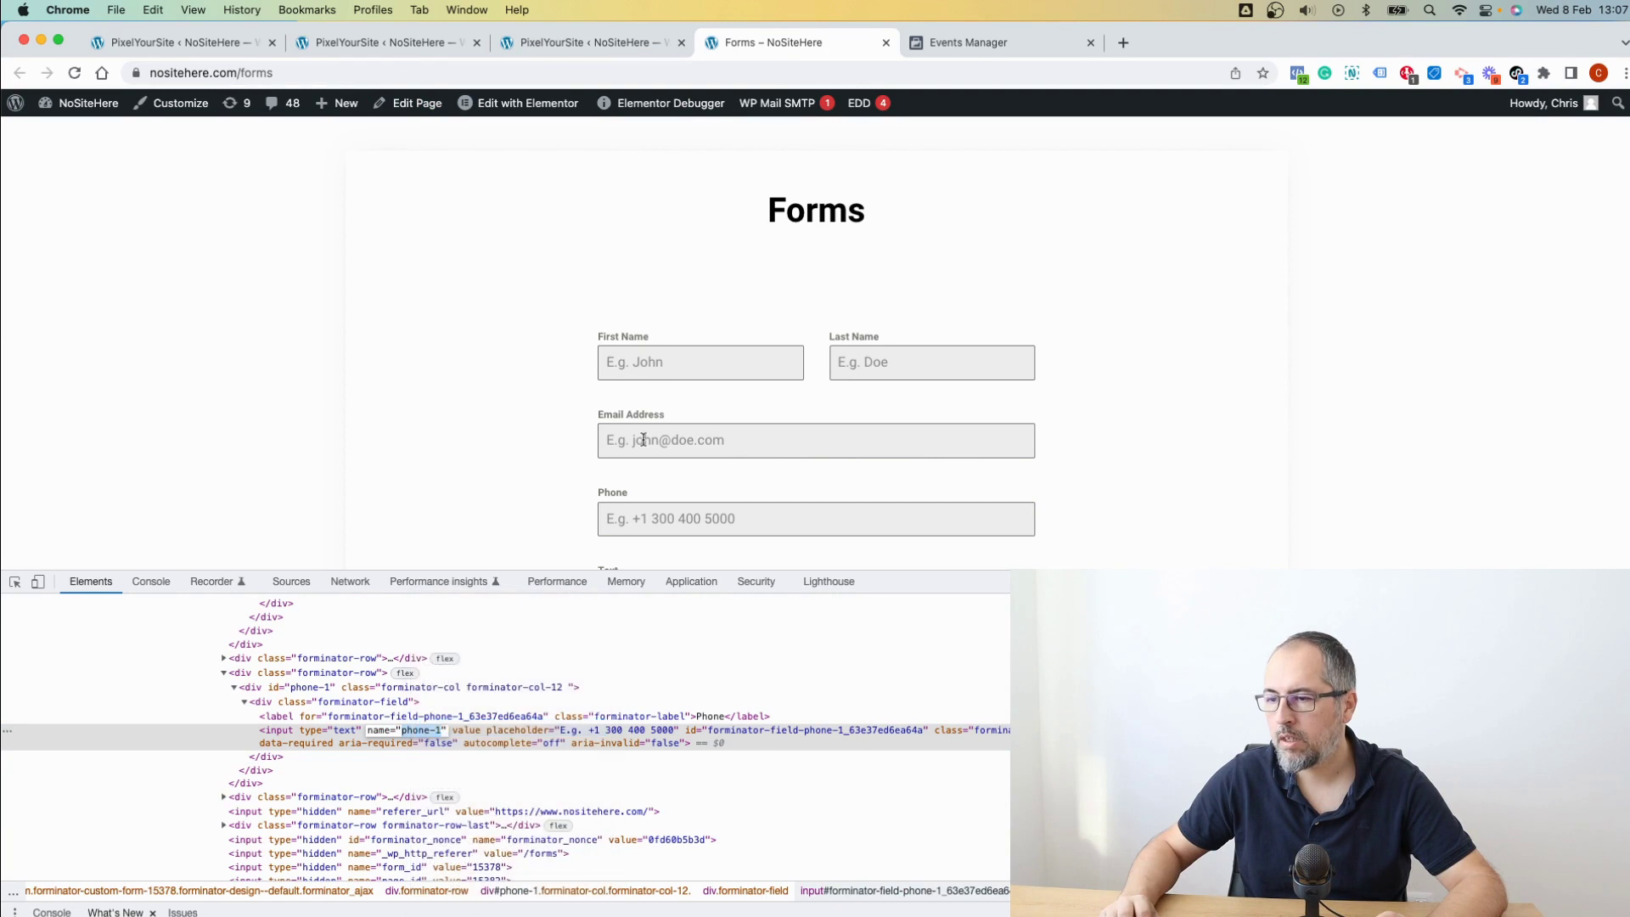
click(586, 43)
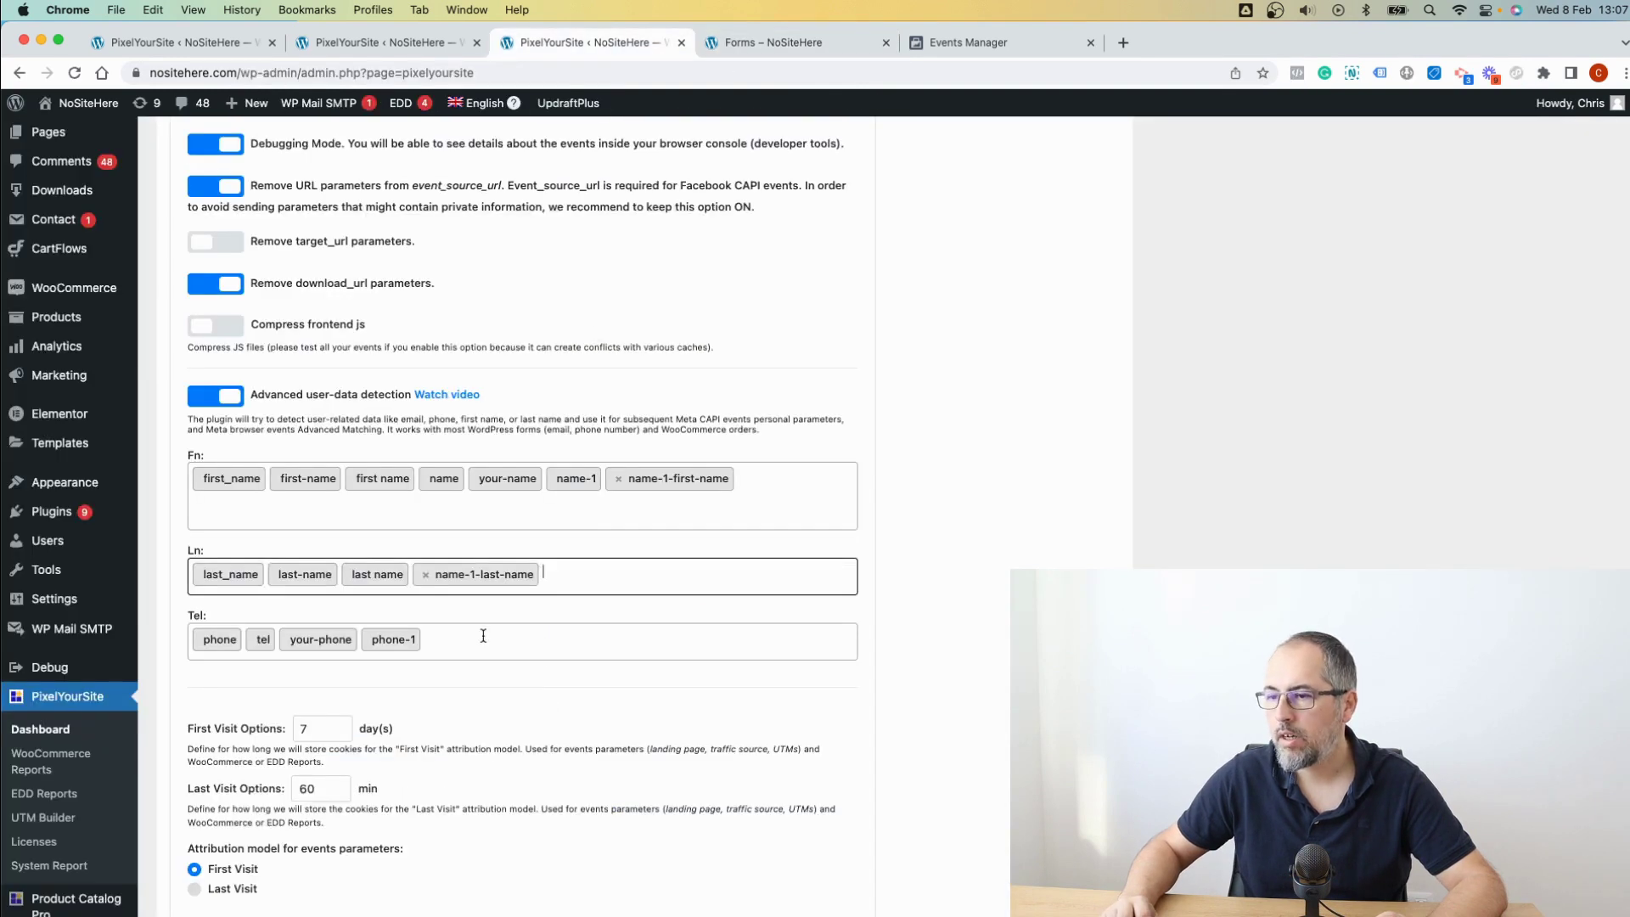
Leave the Ln list, scroll to the bottom and save the PixelYourSite settings.
click(677, 684)
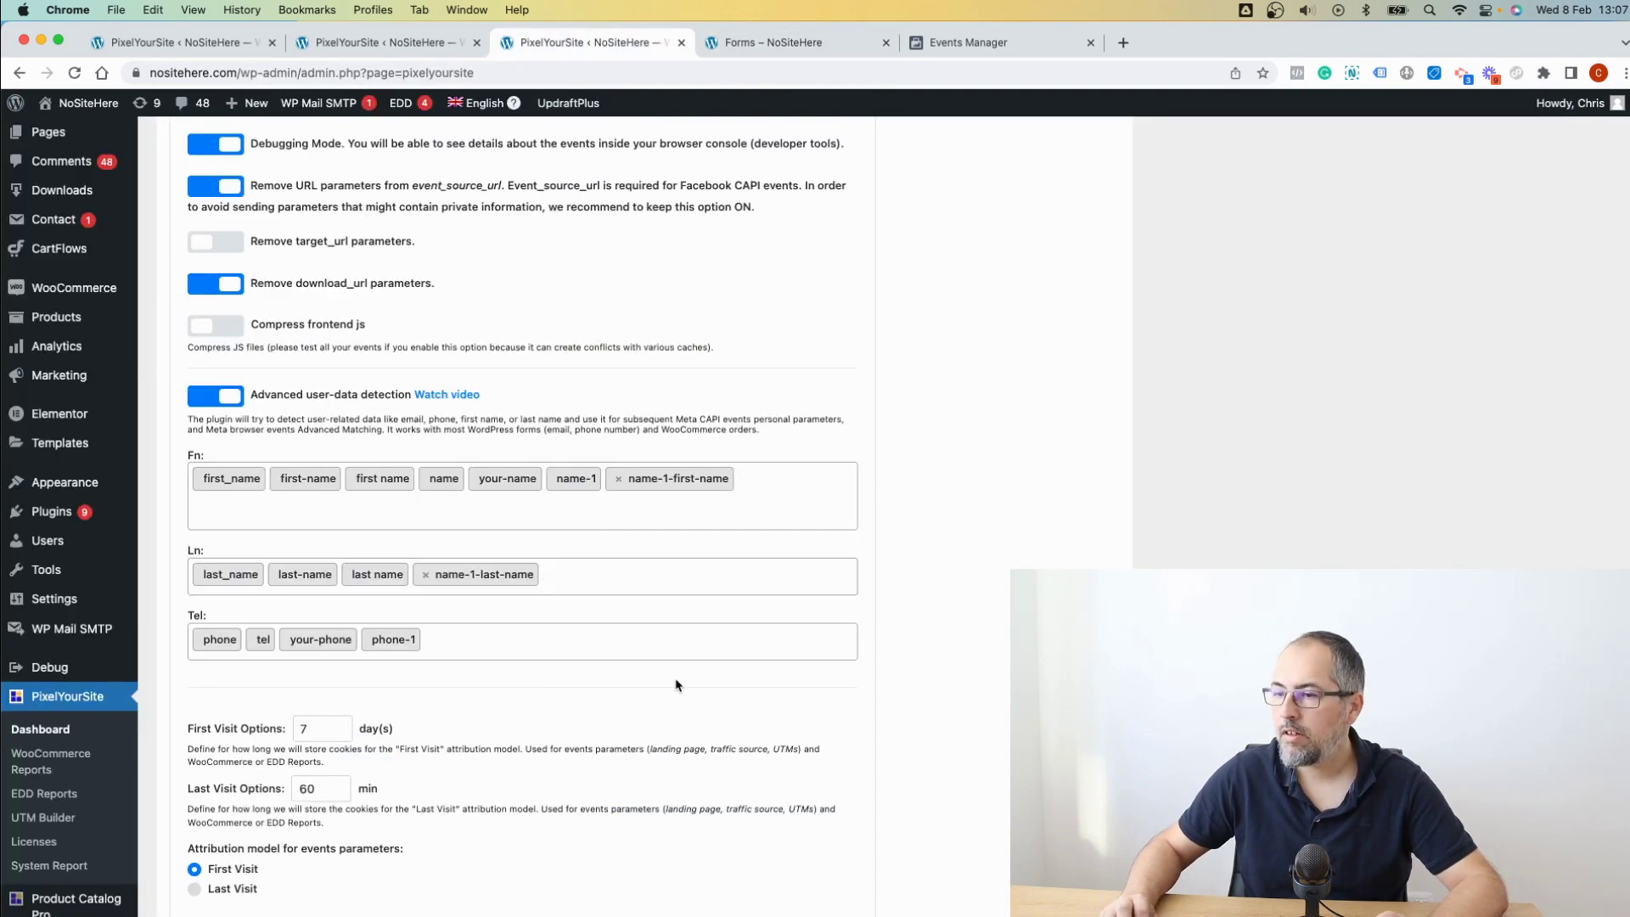
scroll(677, 685, down, 1)
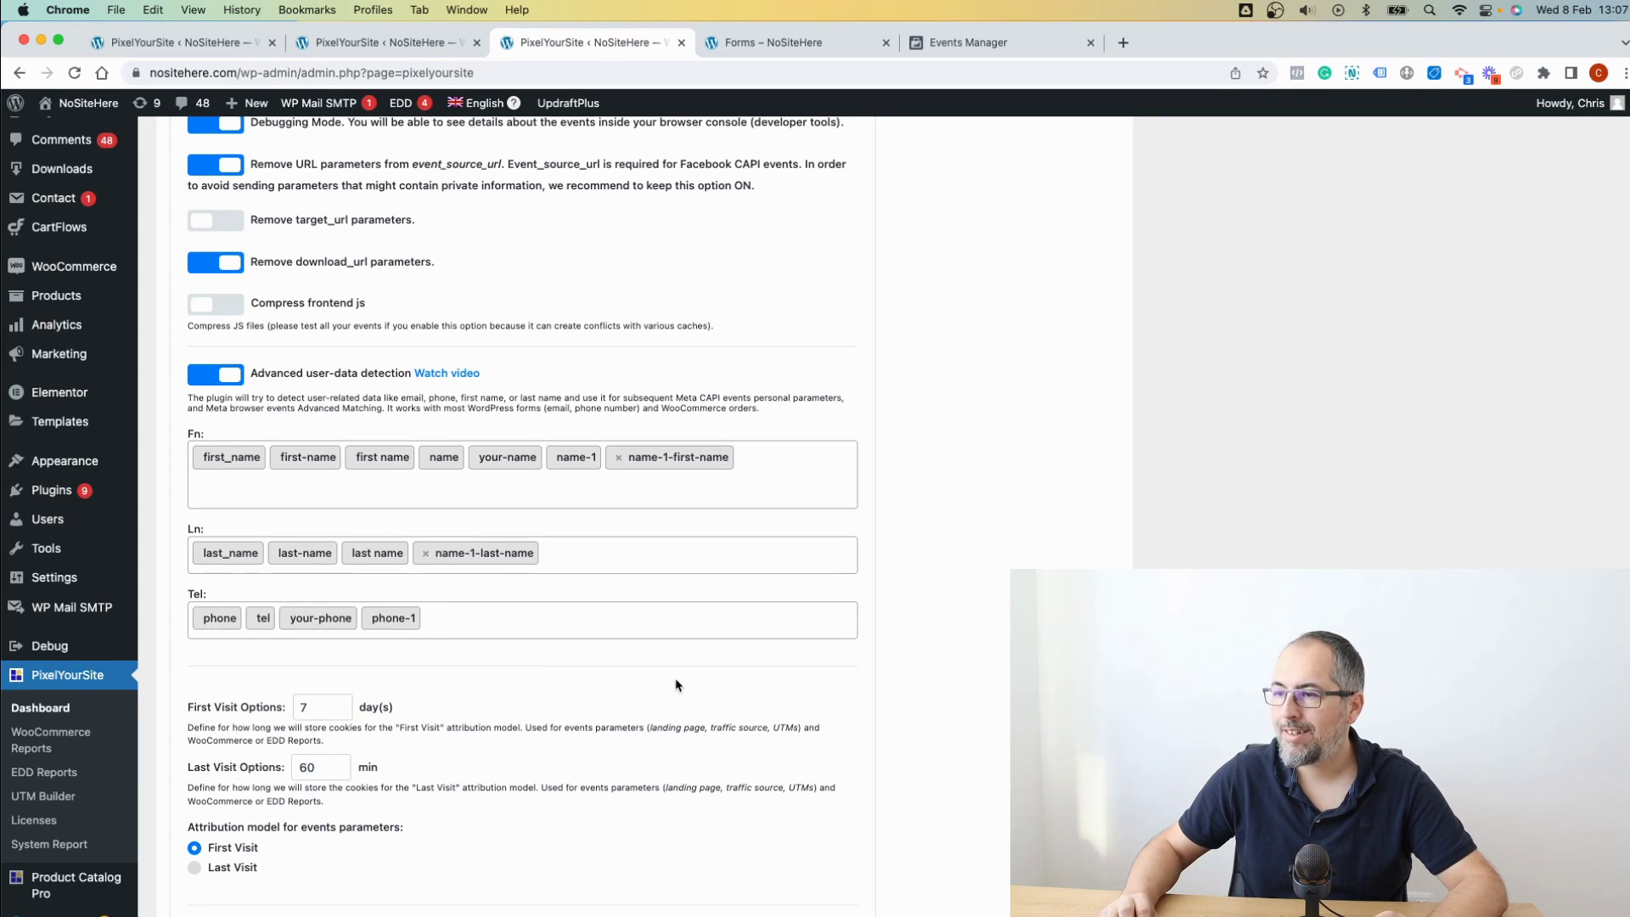
scroll(675, 682, down, 10)
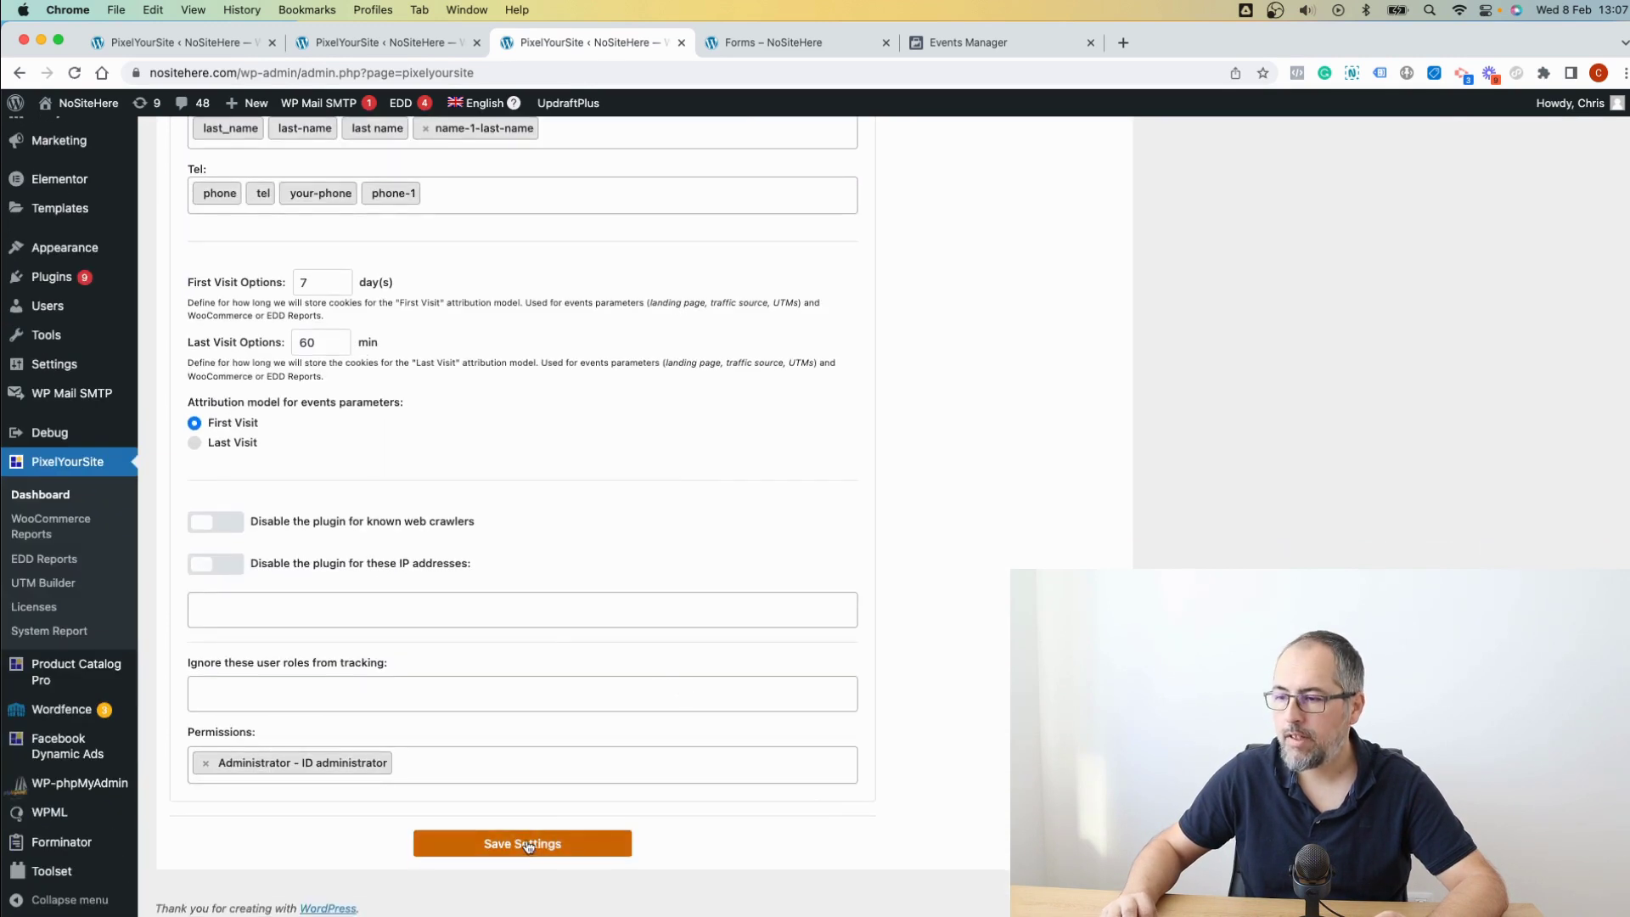
click(526, 844)
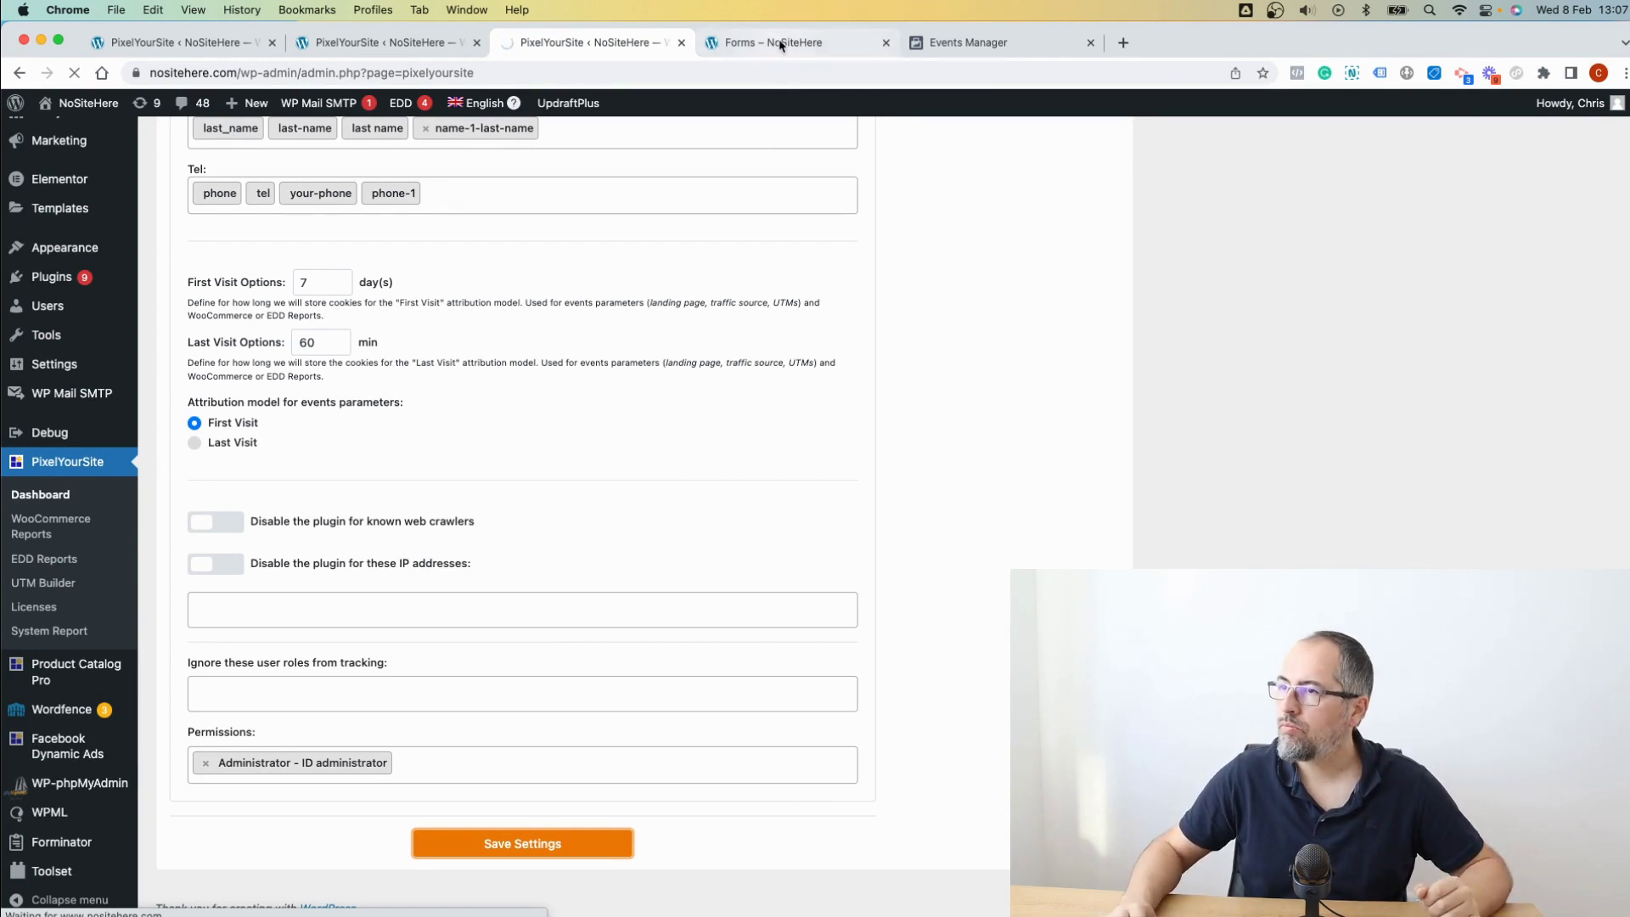
Open the pixel's Test events view, then right-click the FORMS menu link on the site.
click(940, 43)
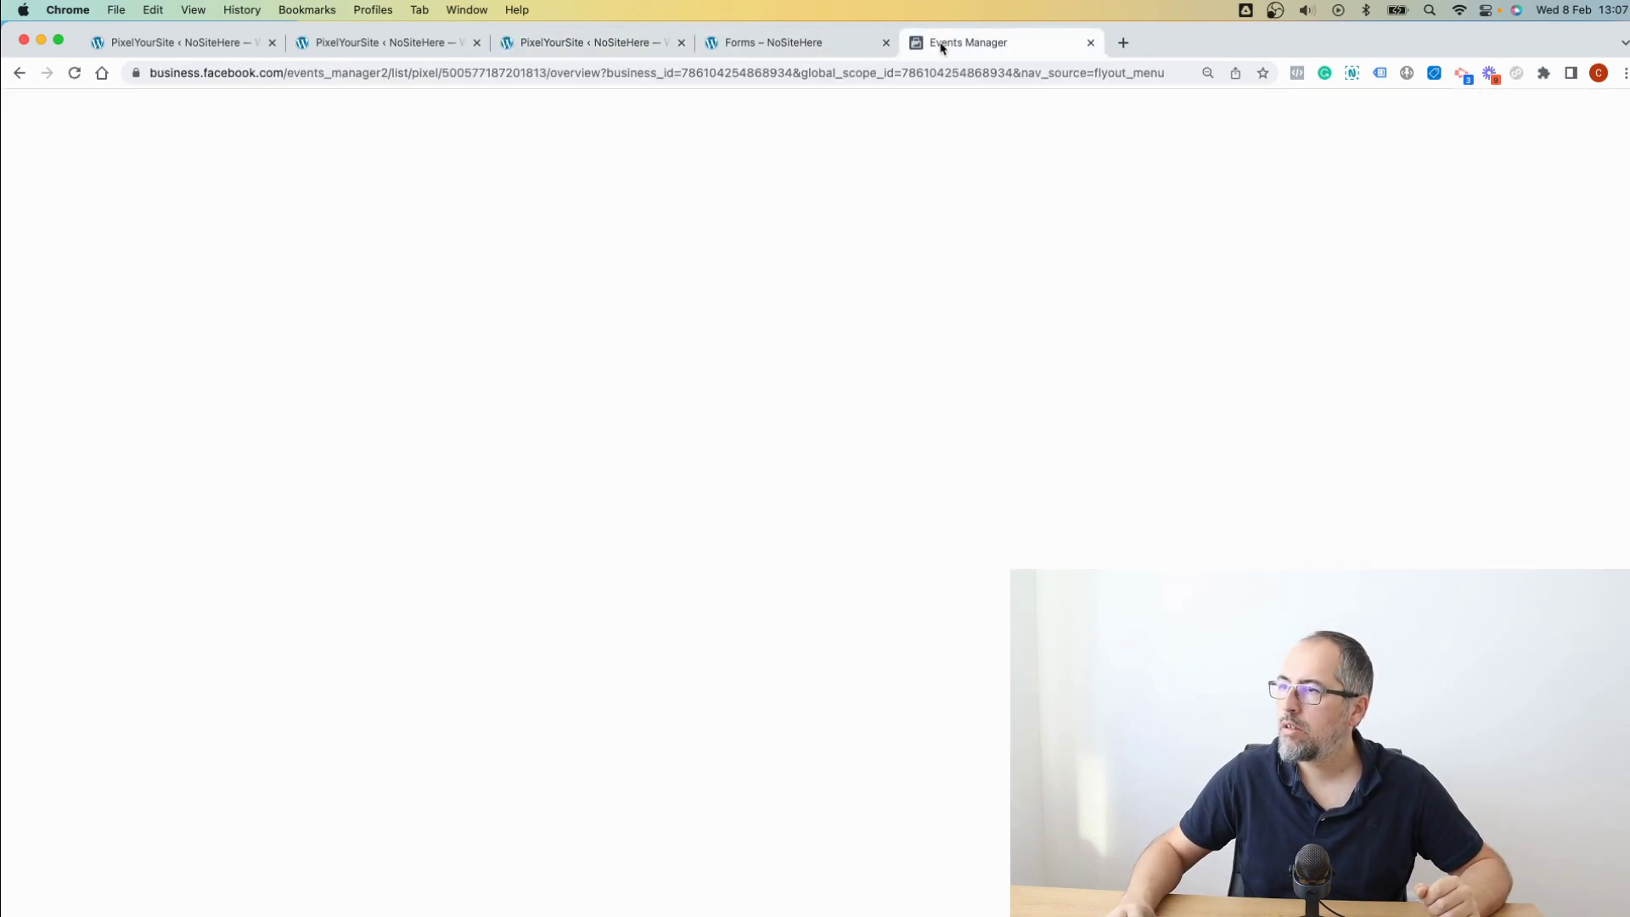
click(397, 187)
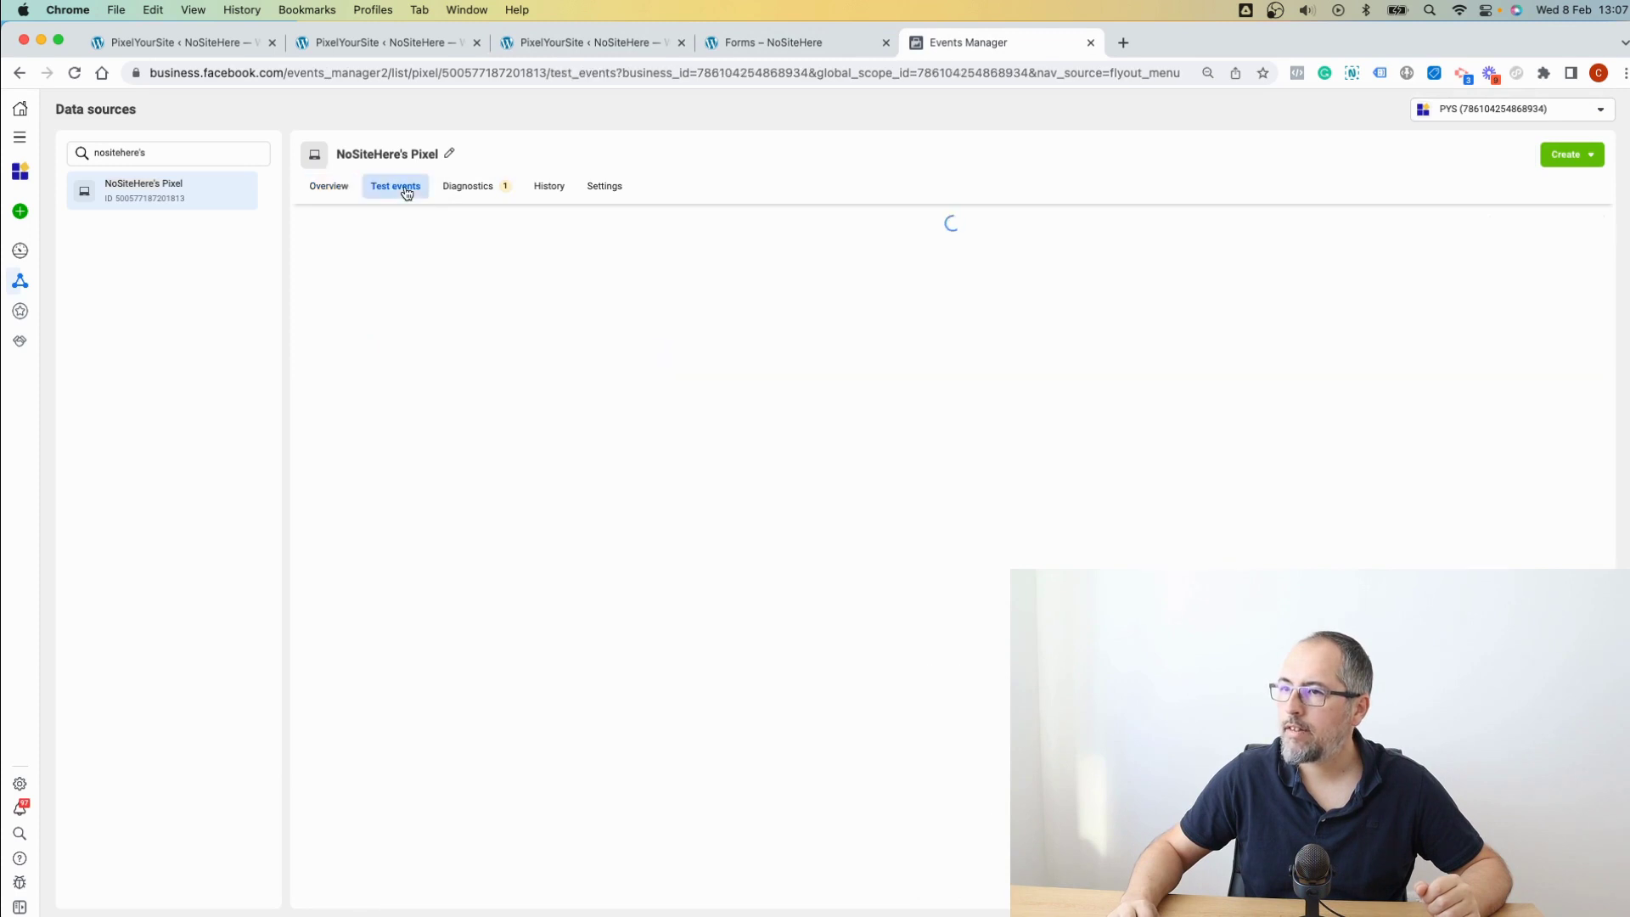
click(806, 47)
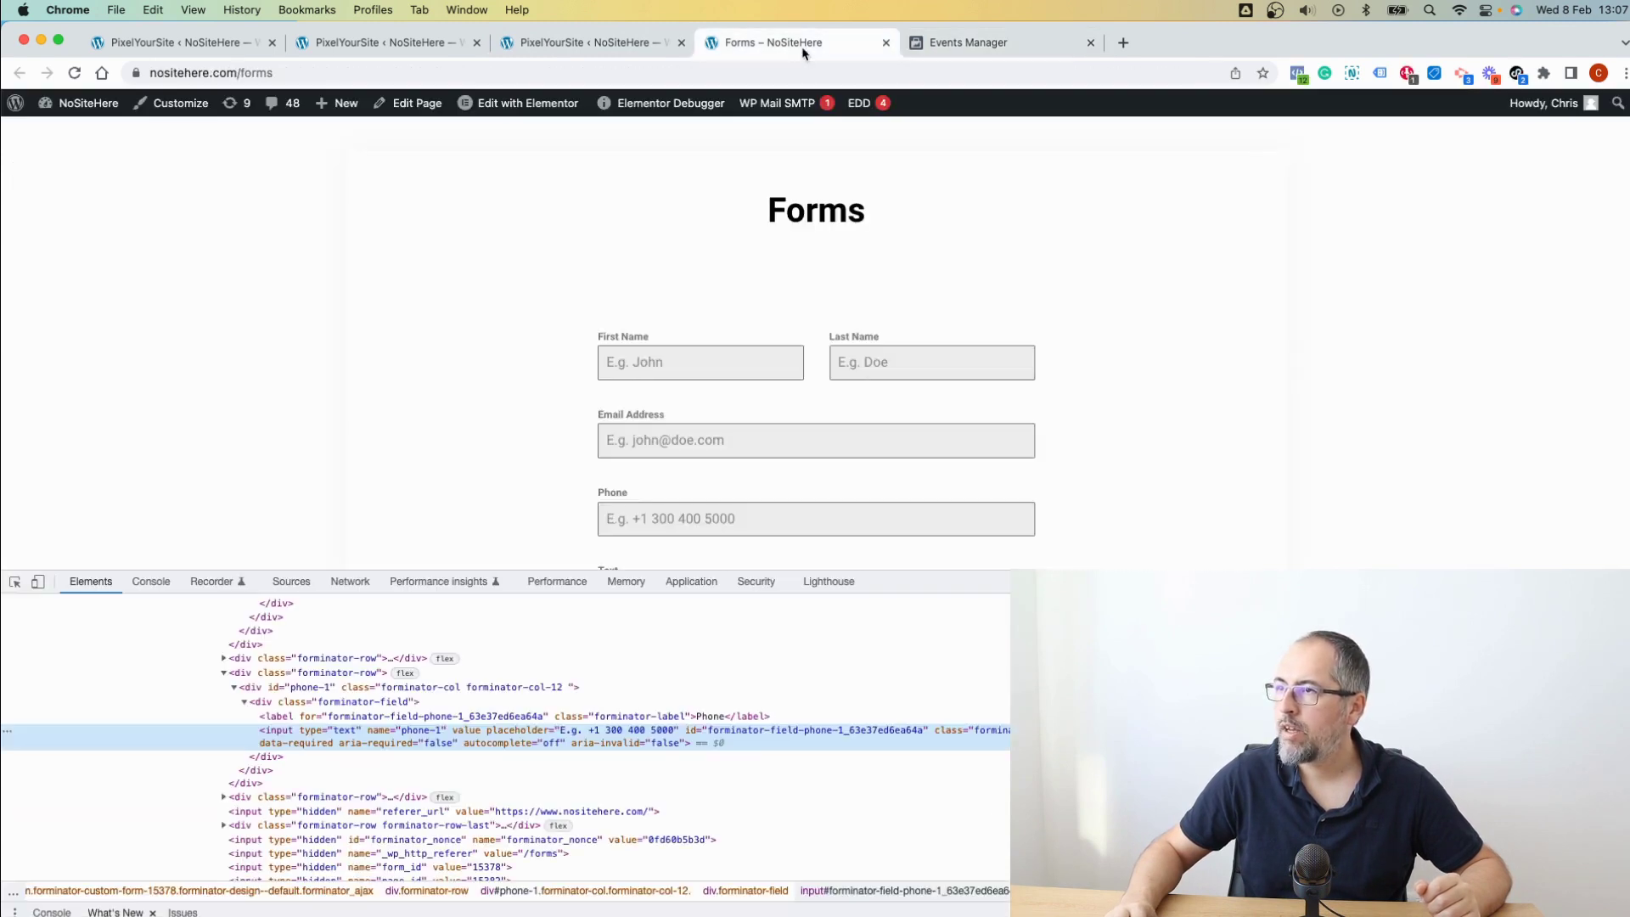
scroll(879, 243, up, 3)
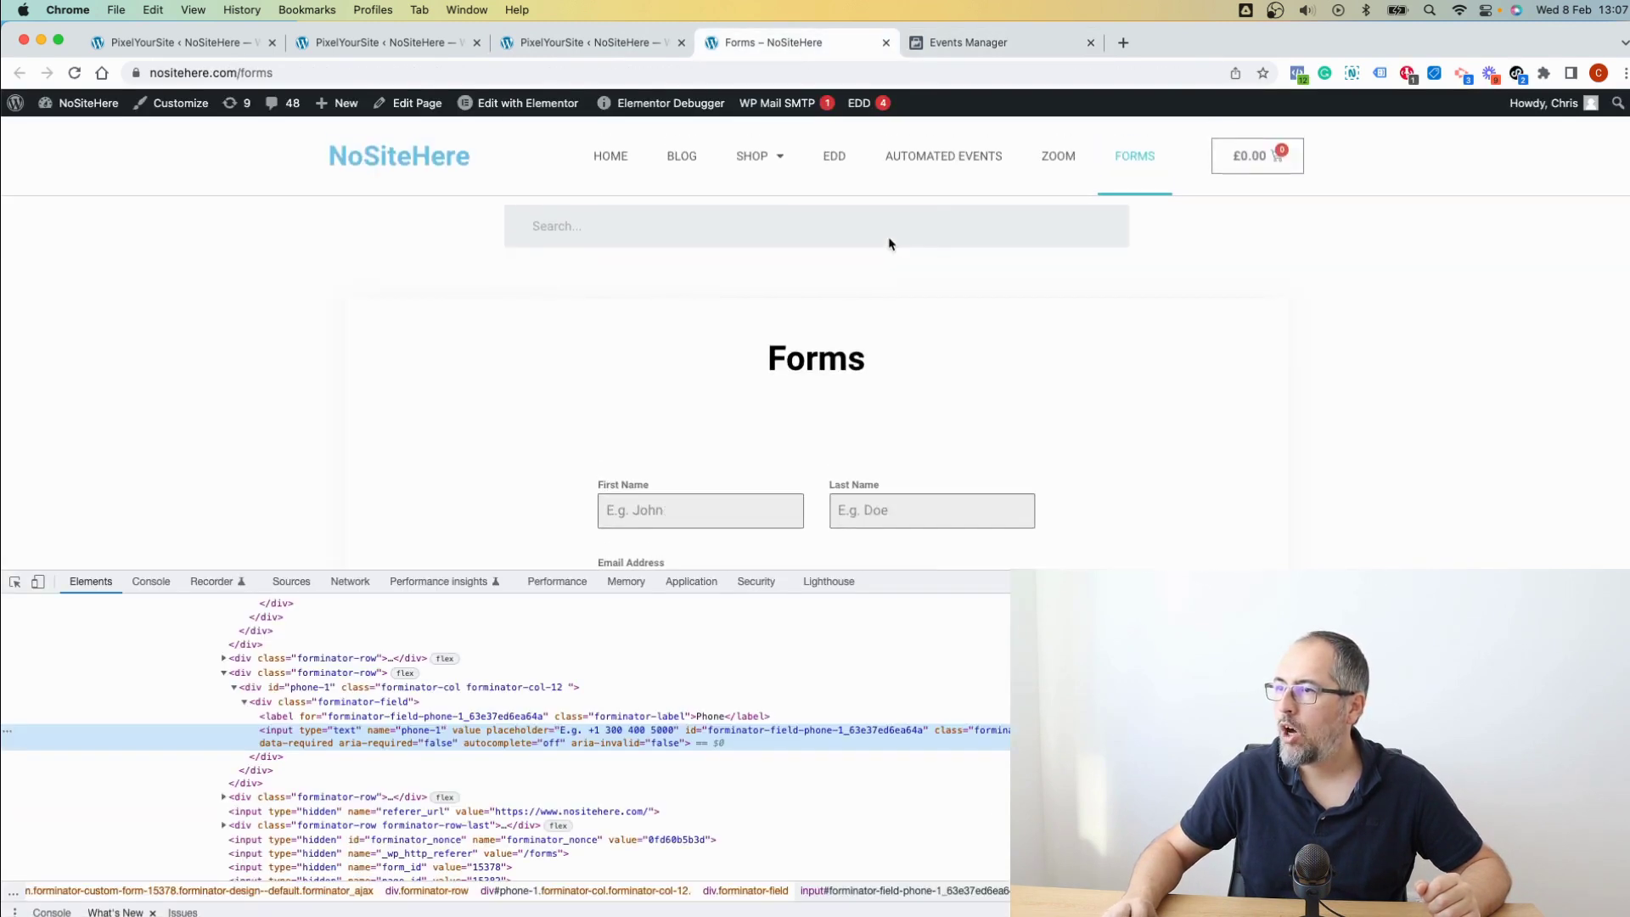
right_click(1129, 157)
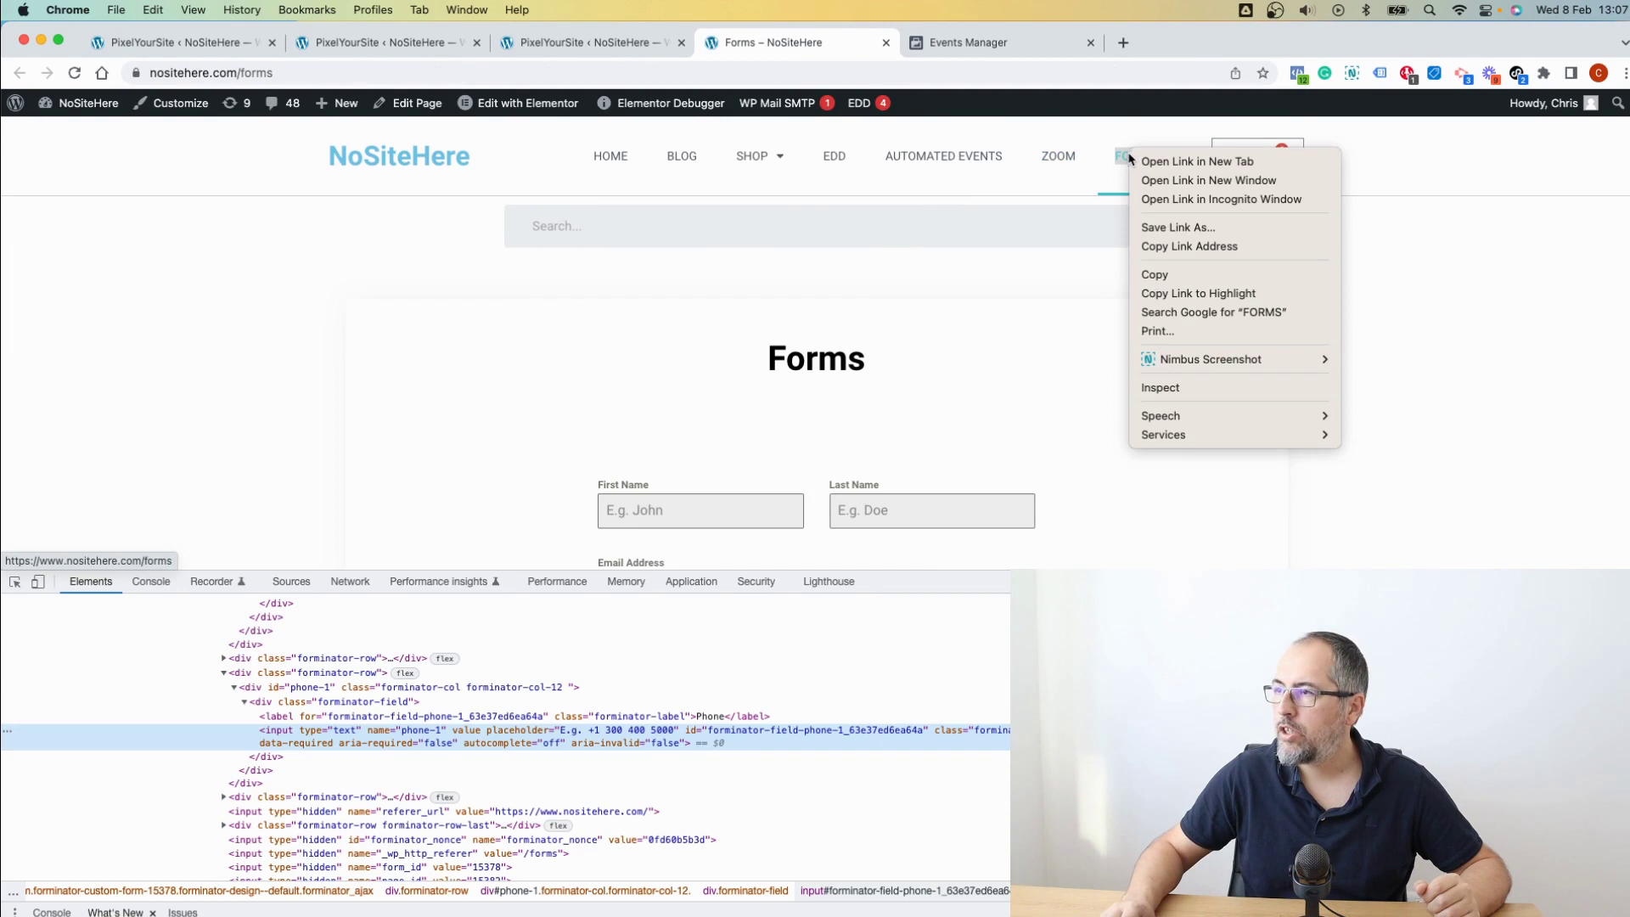
Open Forms in an Incognito window, autofill sample contact details and send the message.
click(1160, 200)
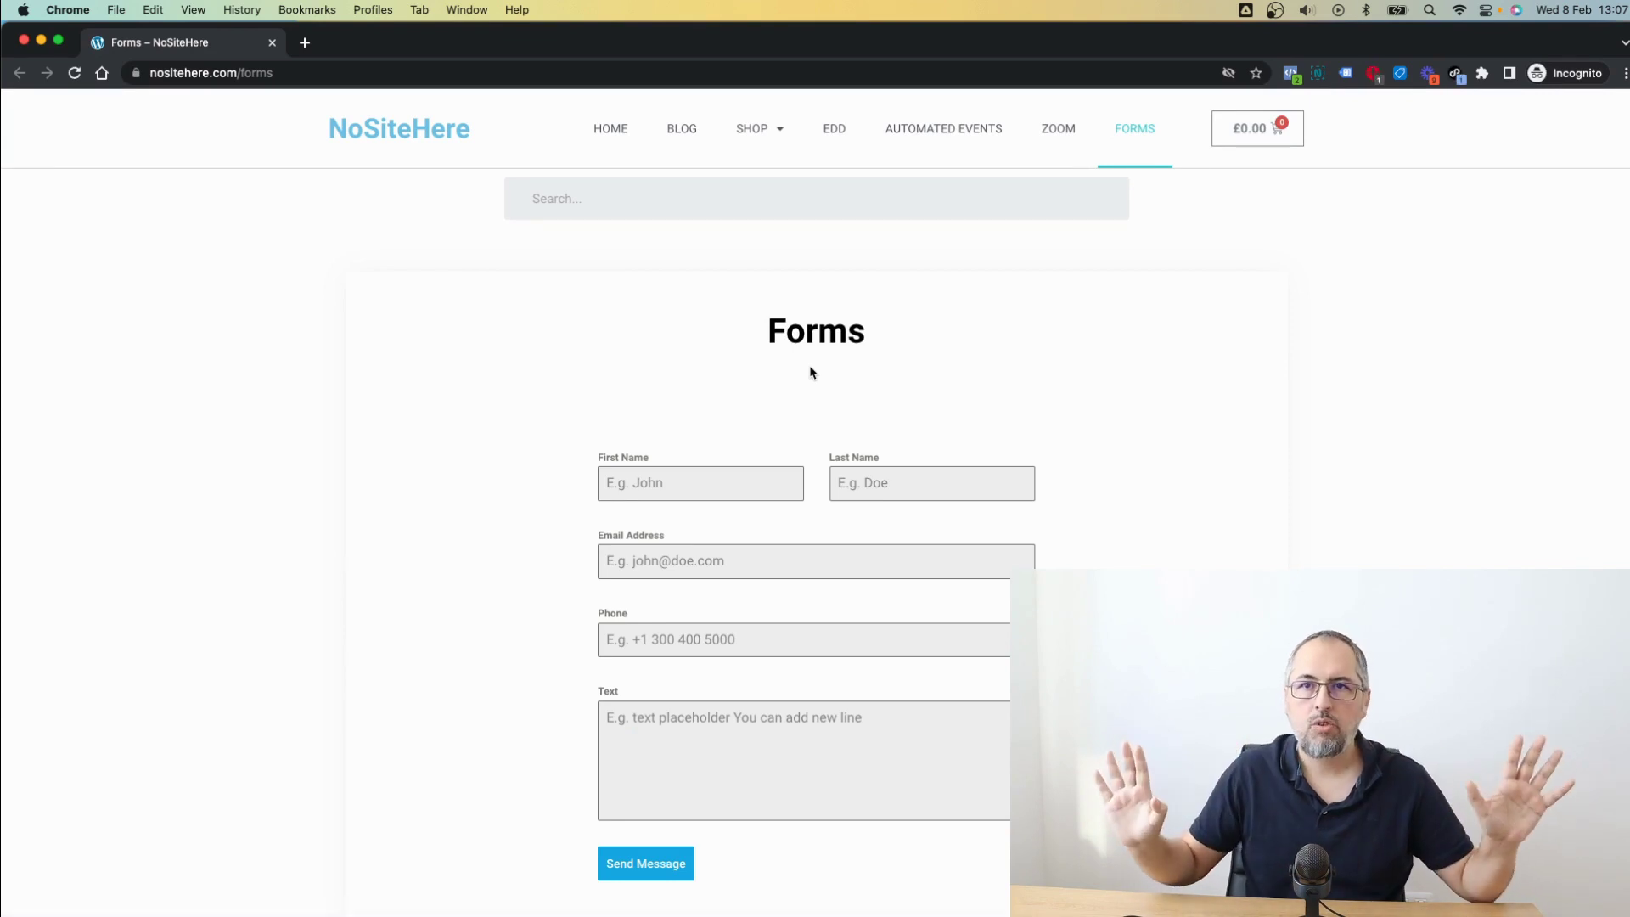
click(747, 482)
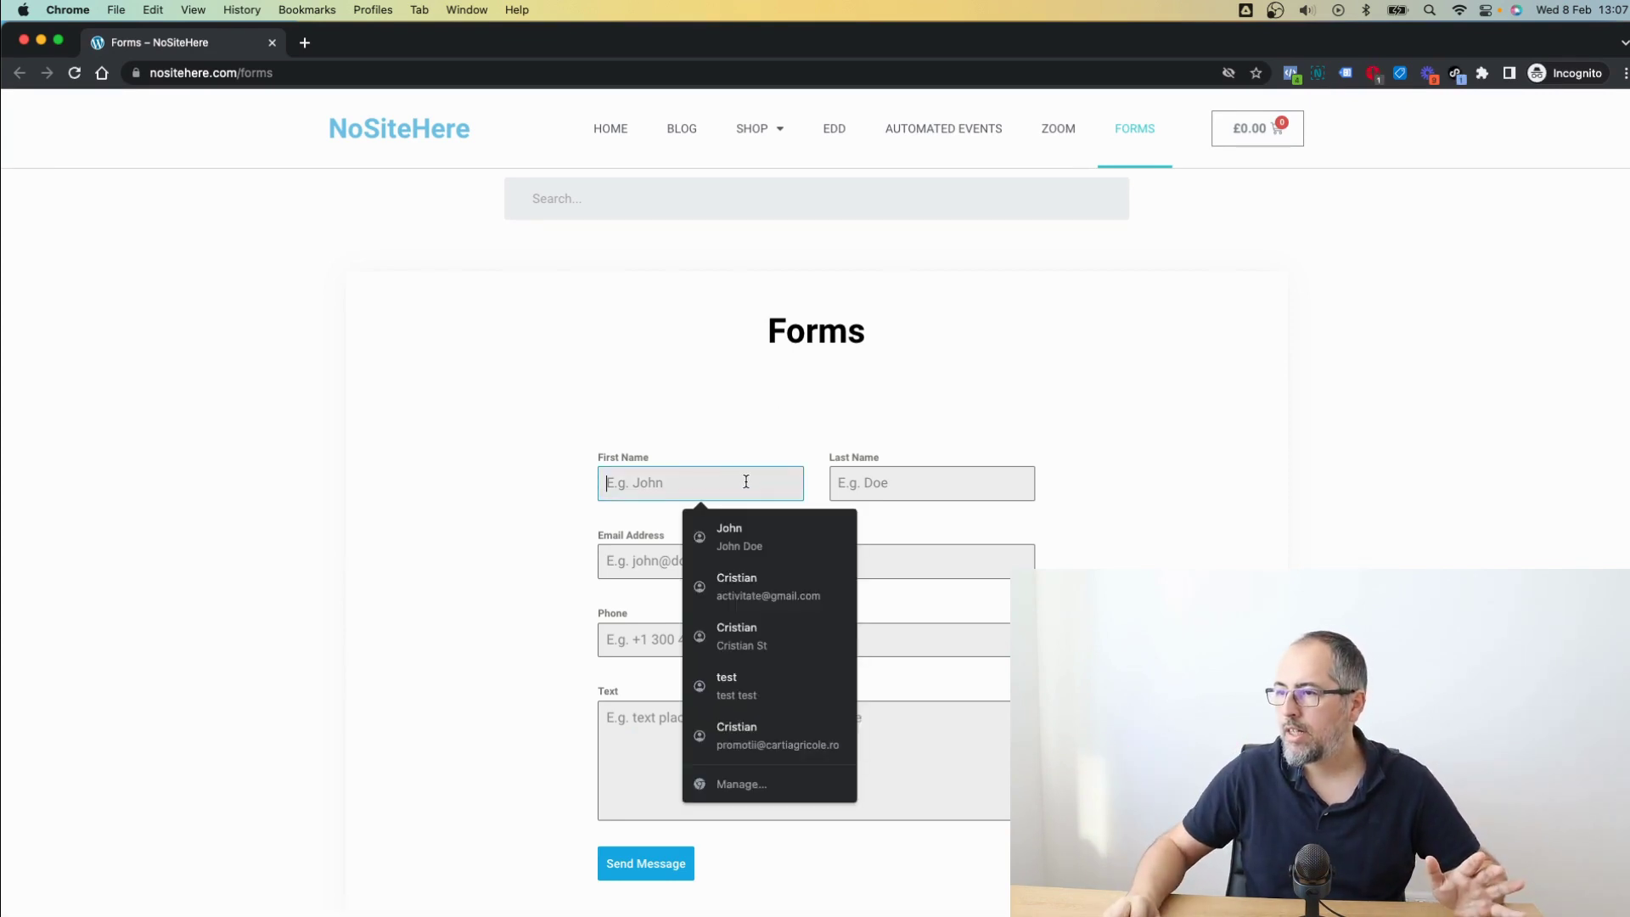
click(746, 530)
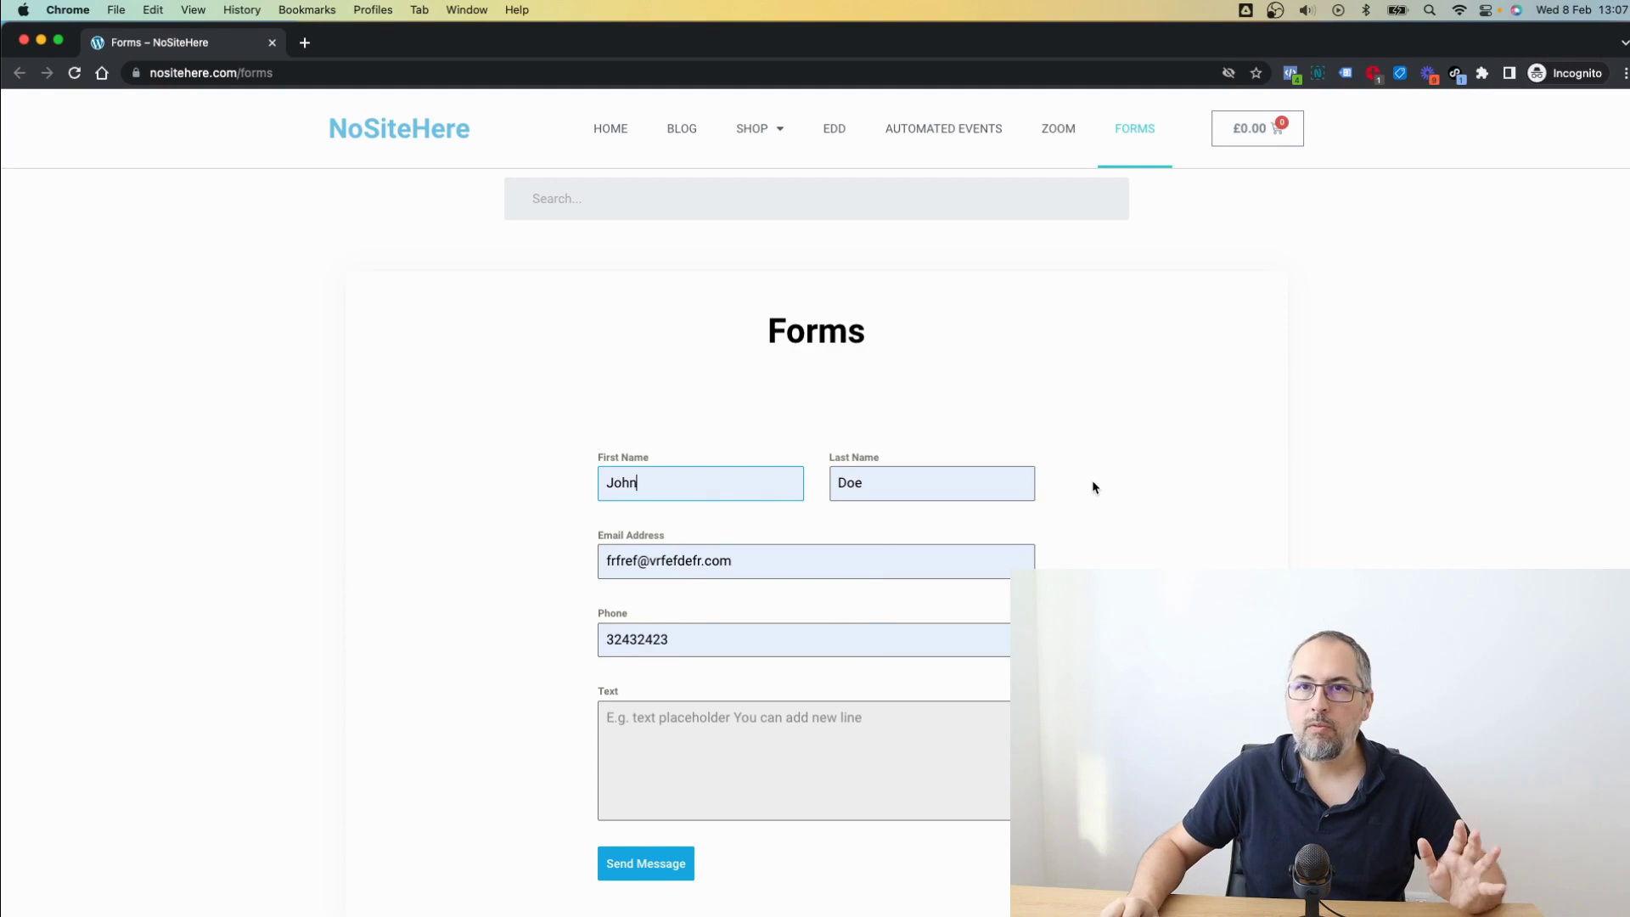
scroll(1092, 487, down, 1)
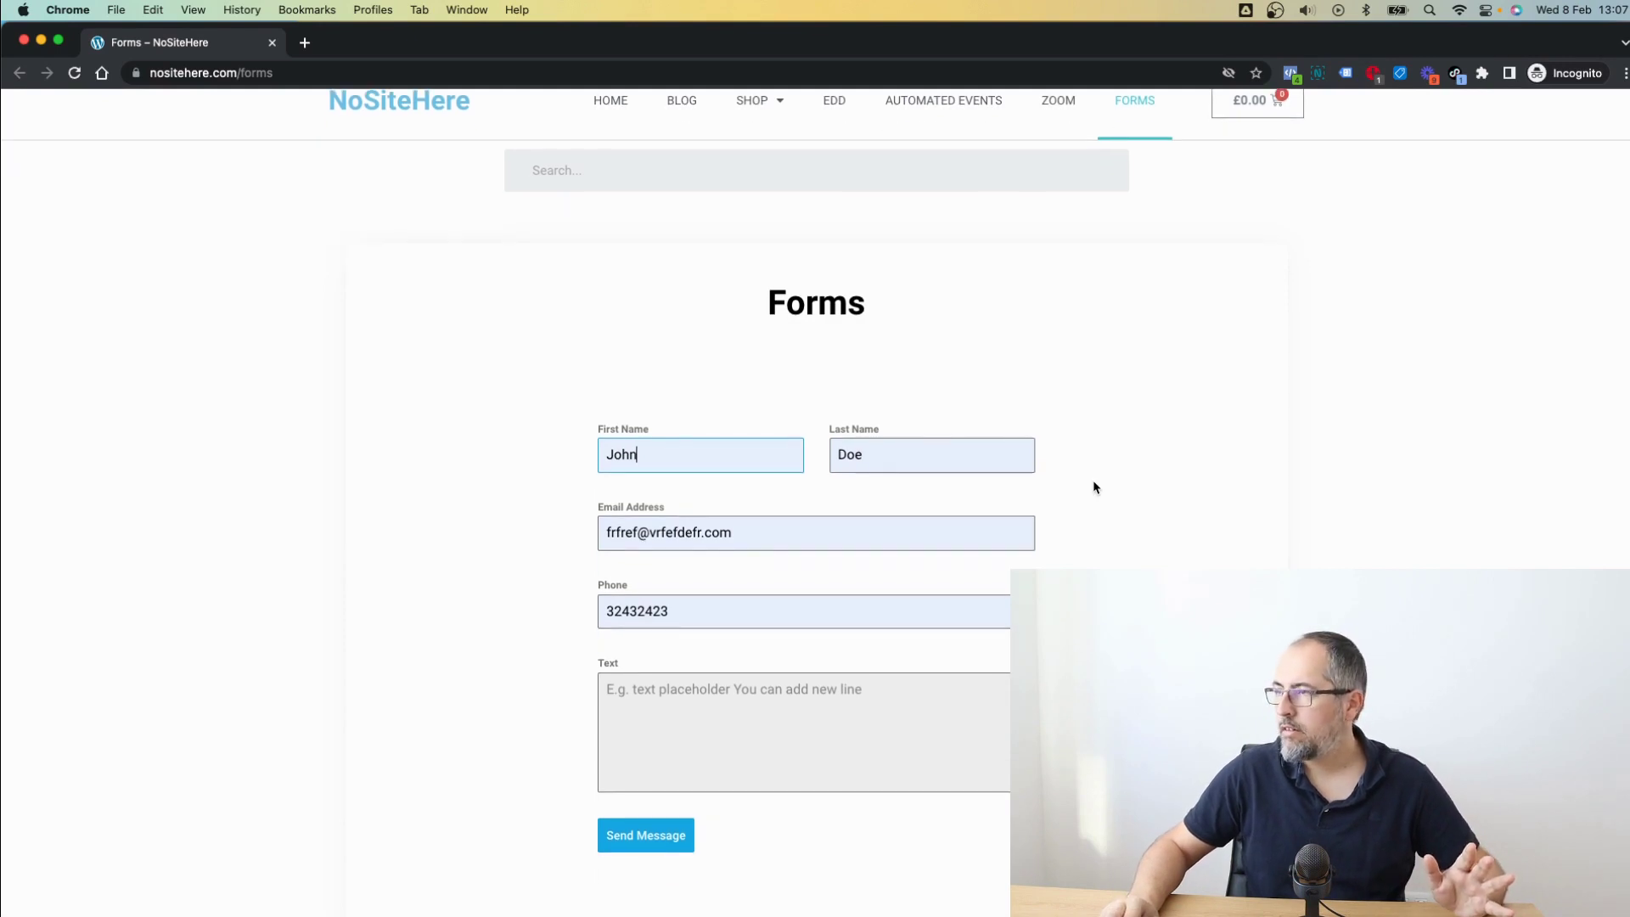
click(641, 836)
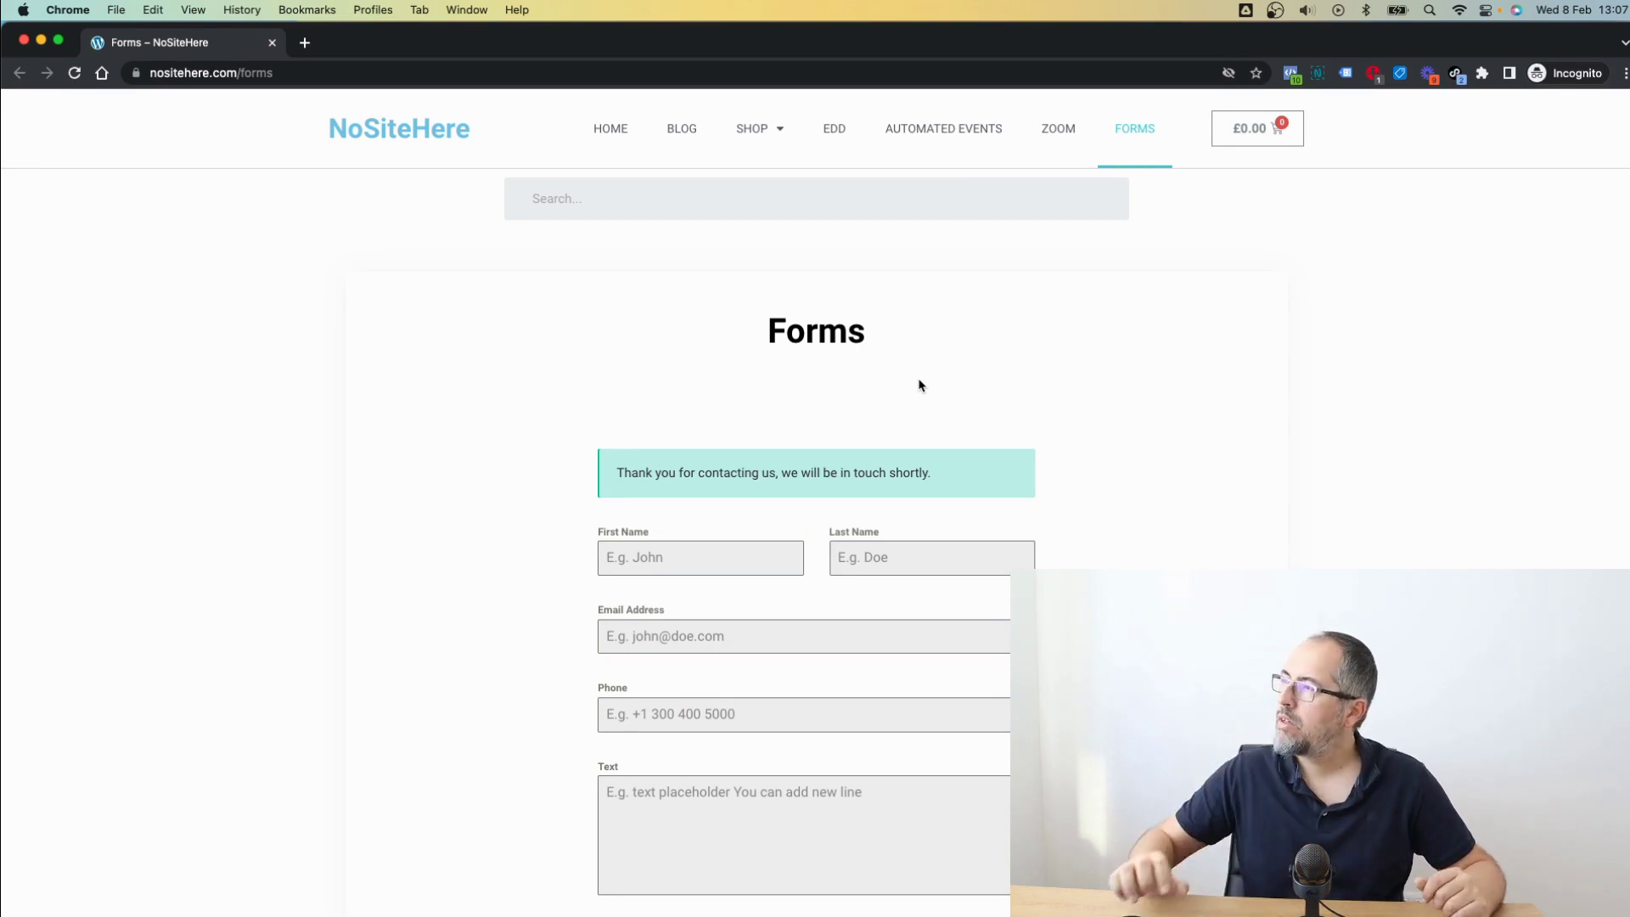
Close the Incognito window and expand the Lead test event to check its First and Last name keys.
click(23, 41)
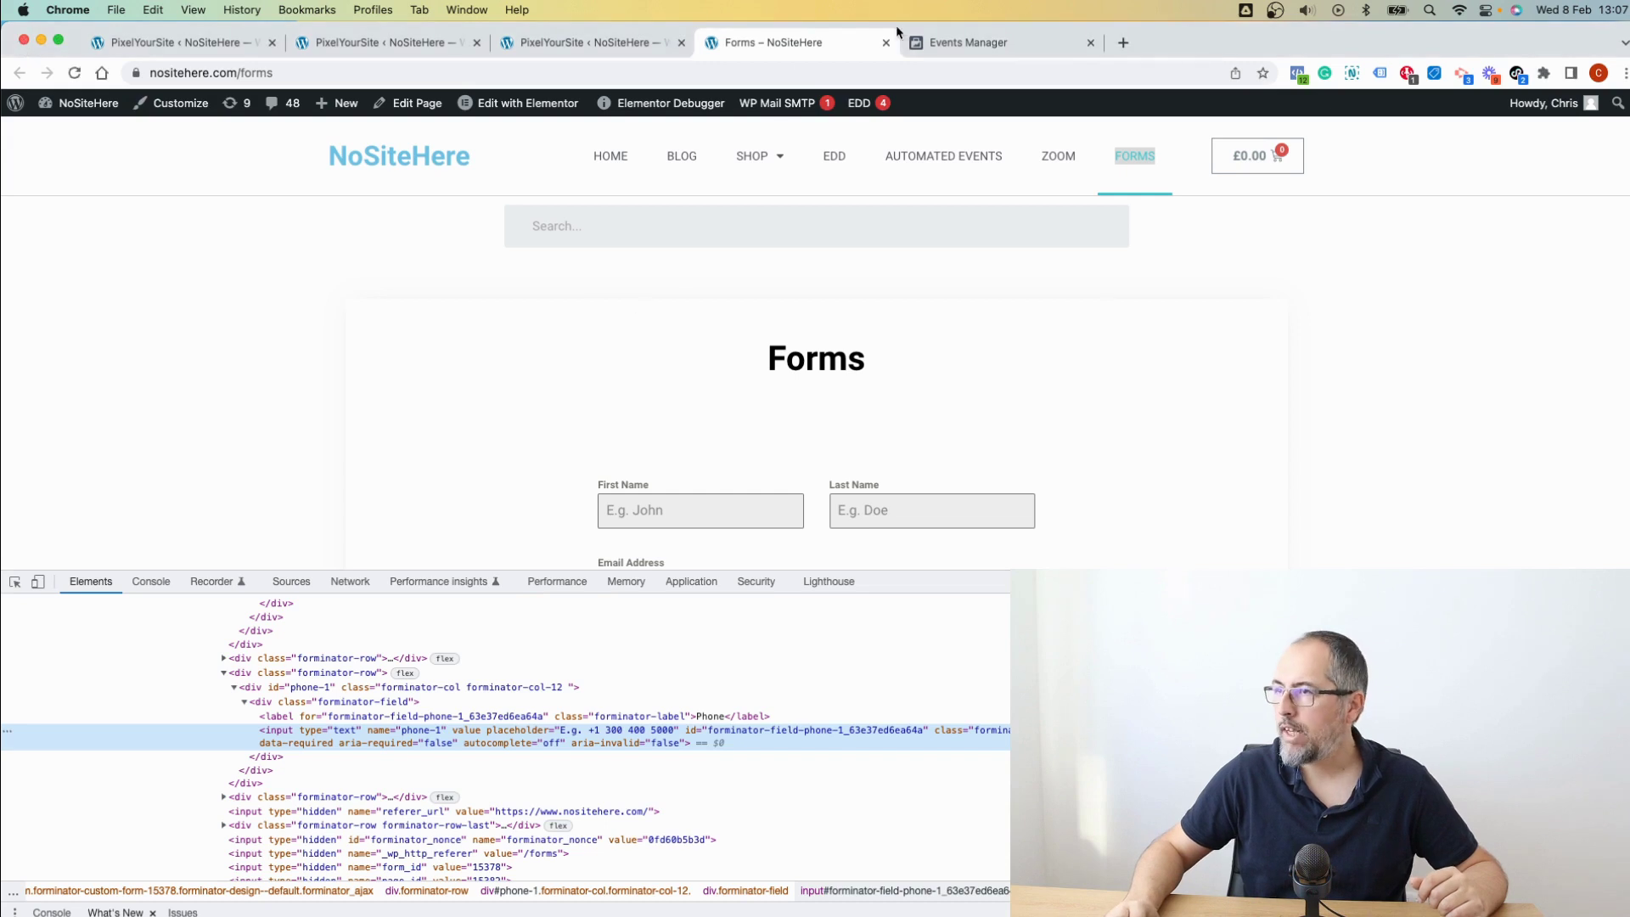
click(955, 40)
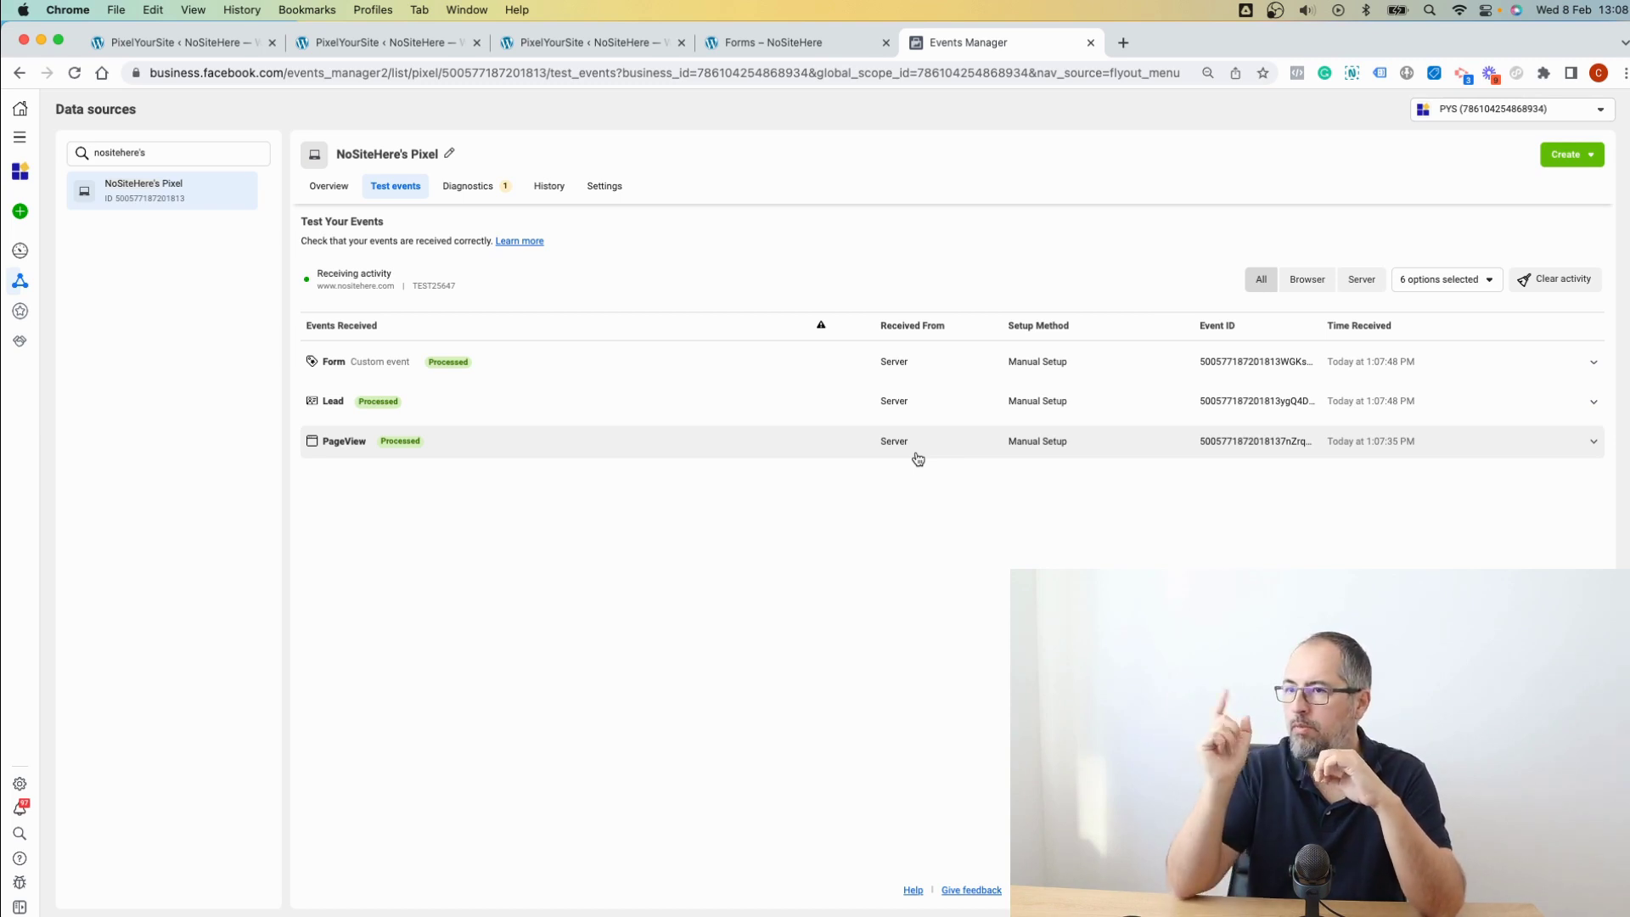
click(724, 410)
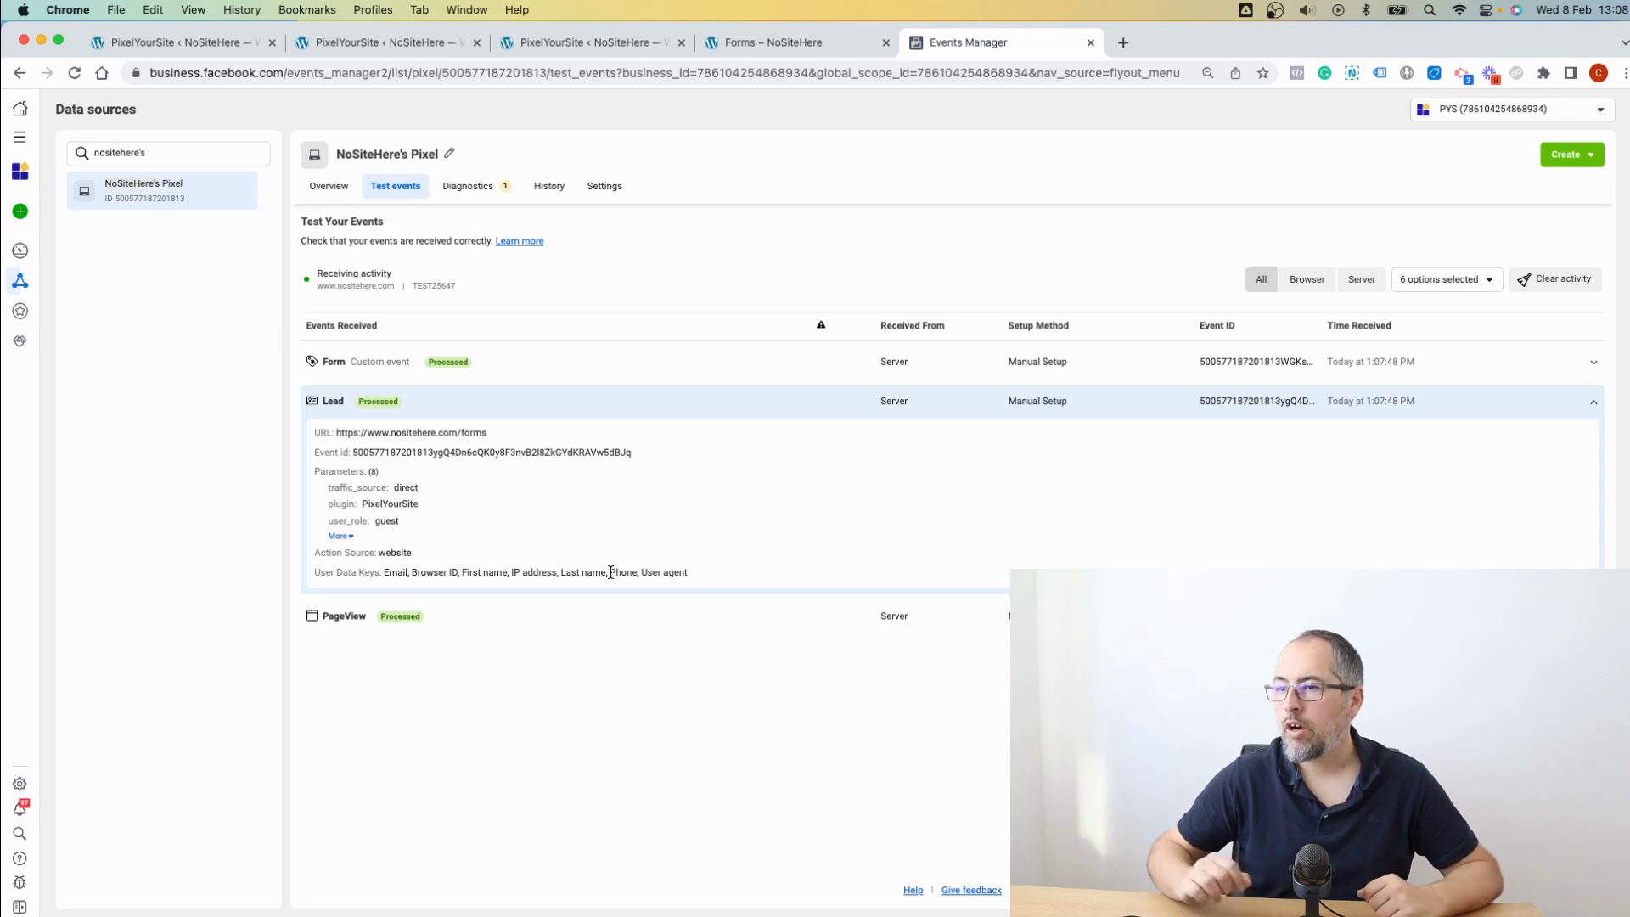
click(614, 418)
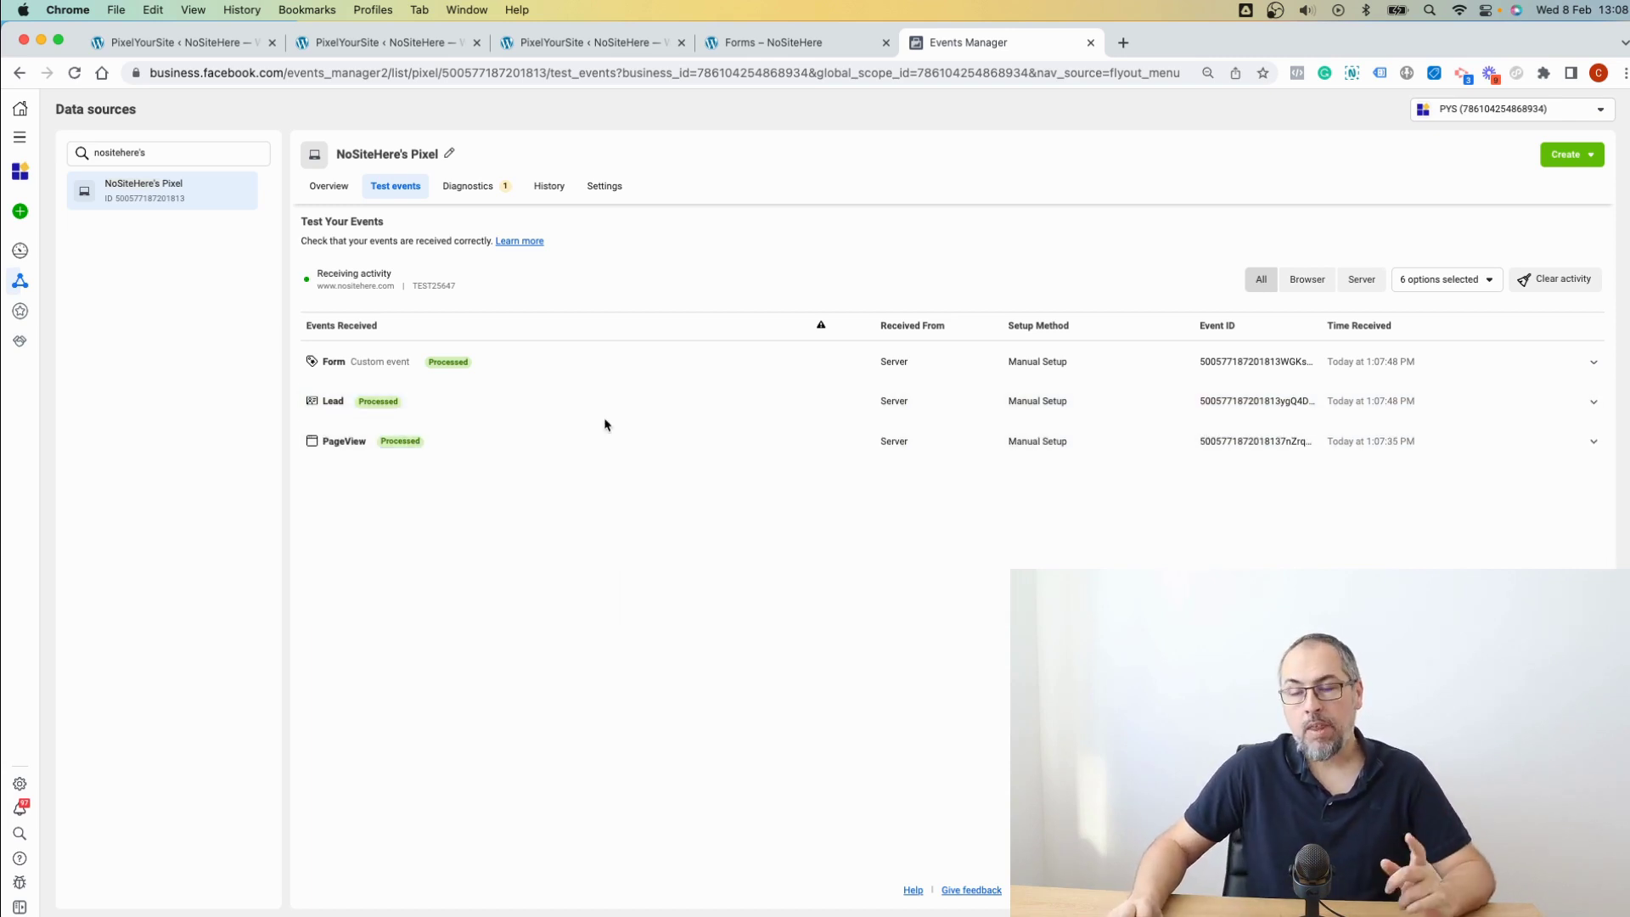